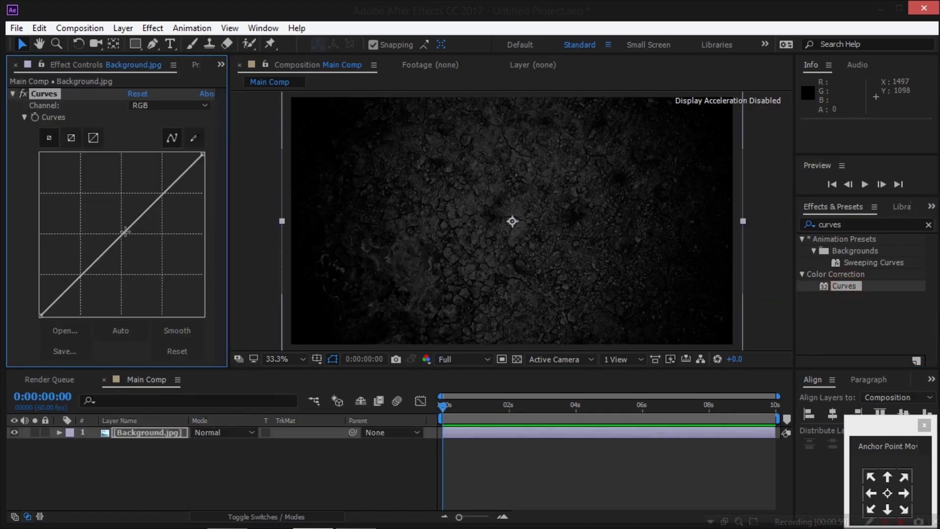
Step: Darken the Background.jpg layer by pulling the midpoint of its RGB curve slightly down
{"action": "left_click", "coordinate": [123, 236]}
{"action": "left_click", "coordinate": [128, 240]}
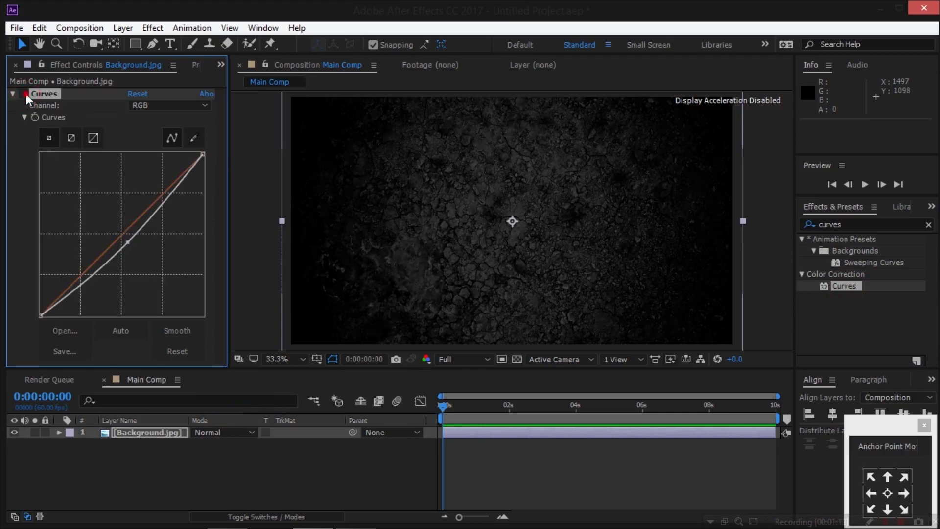
{"action": "left_click", "coordinate": [209, 462]}
Step: Create a black 1920 x 1080 px solid layer named Vignette in Main Comp
{"action": "right_click", "coordinate": [211, 466]}
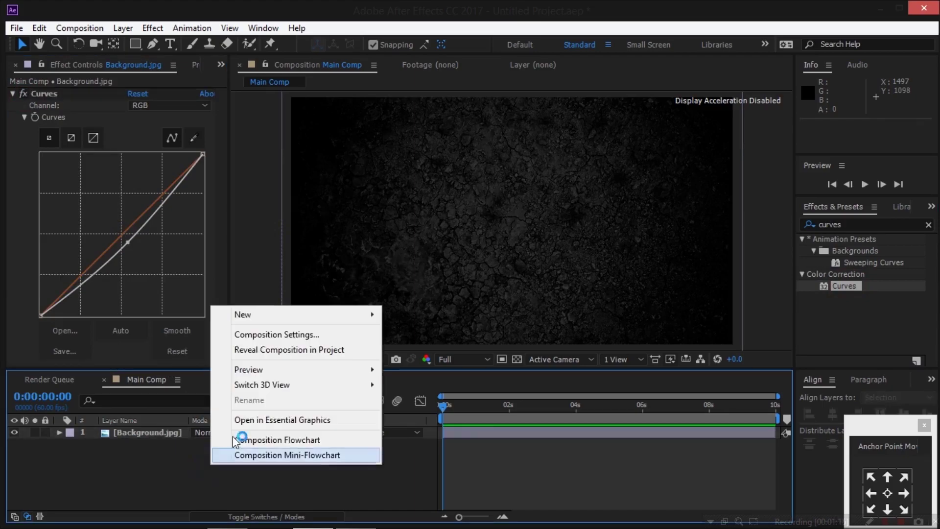
{"action": "mouse_move", "coordinate": [317, 319]}
{"action": "left_click", "coordinate": [434, 350]}
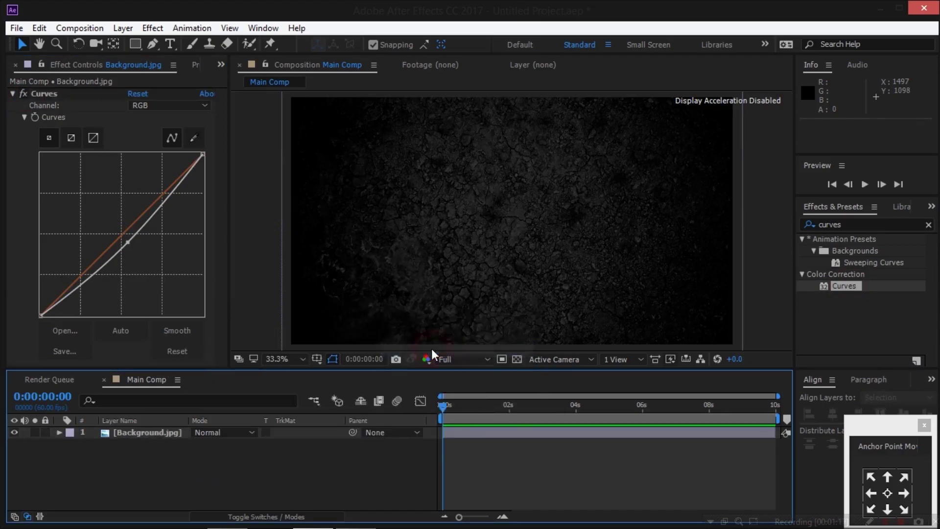
{"action": "type", "text": "Vignette"}
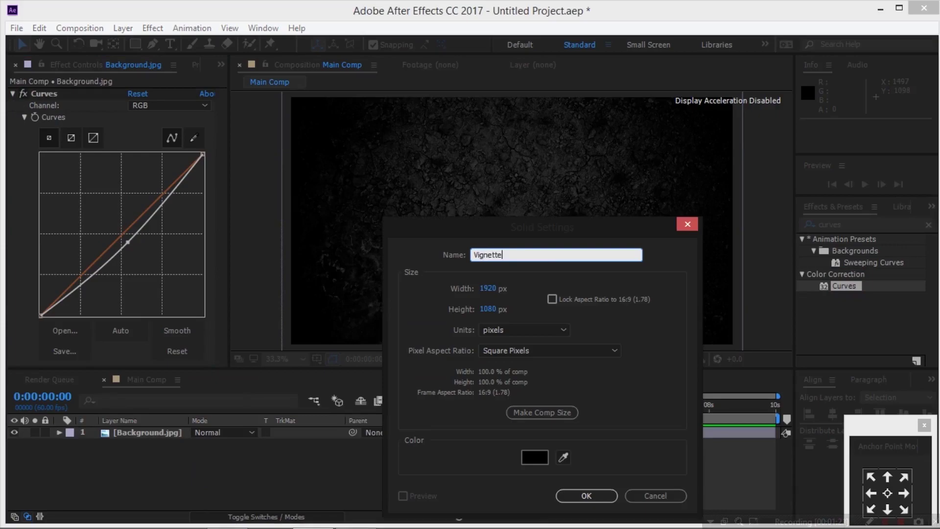
{"action": "left_click", "coordinate": [582, 498]}
Step: Add an elliptical mask filling the whole Vignette layer and set its mode to Subtract
{"action": "left_click", "coordinate": [142, 431]}
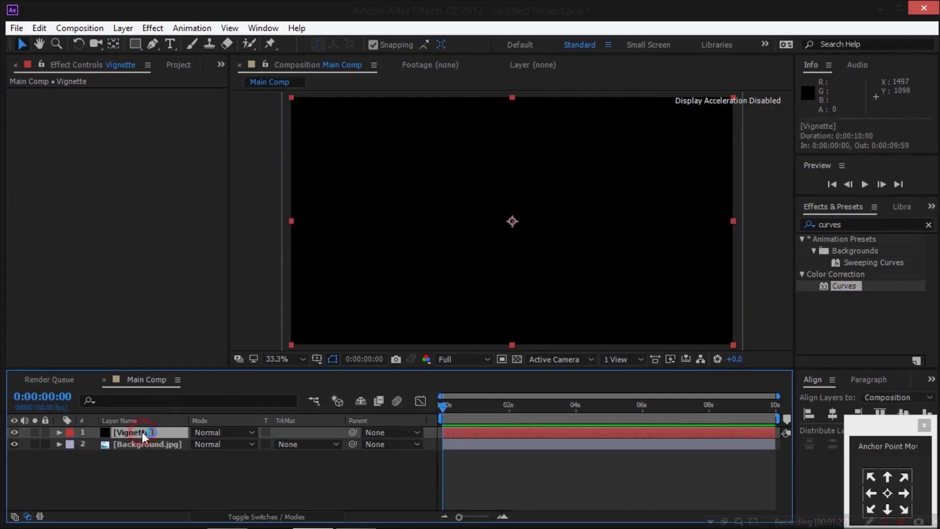
{"action": "left_click", "coordinate": [136, 49]}
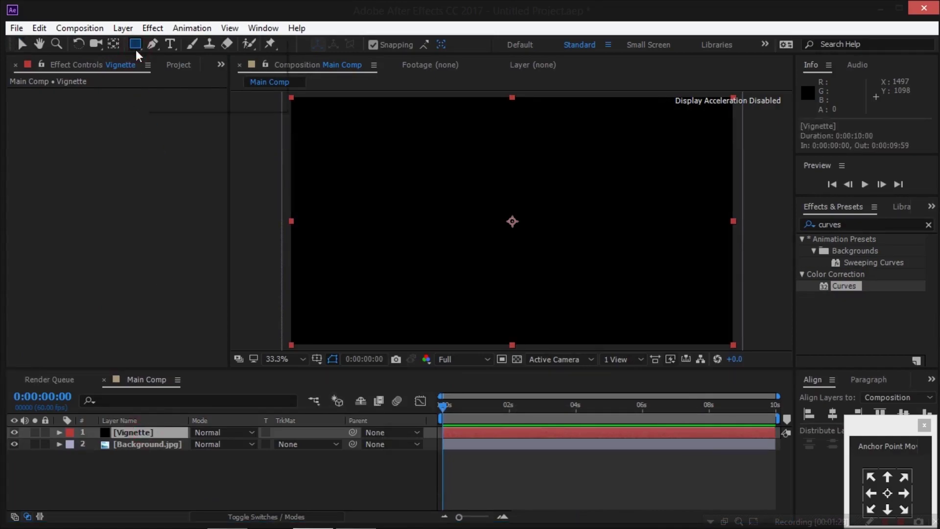
{"action": "left_click", "coordinate": [176, 75]}
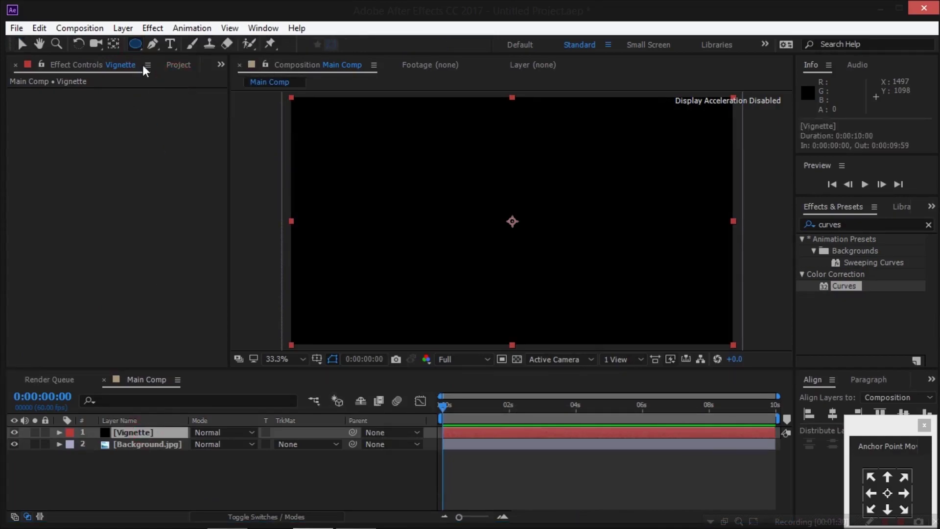
{"action": "double_click", "coordinate": [135, 43]}
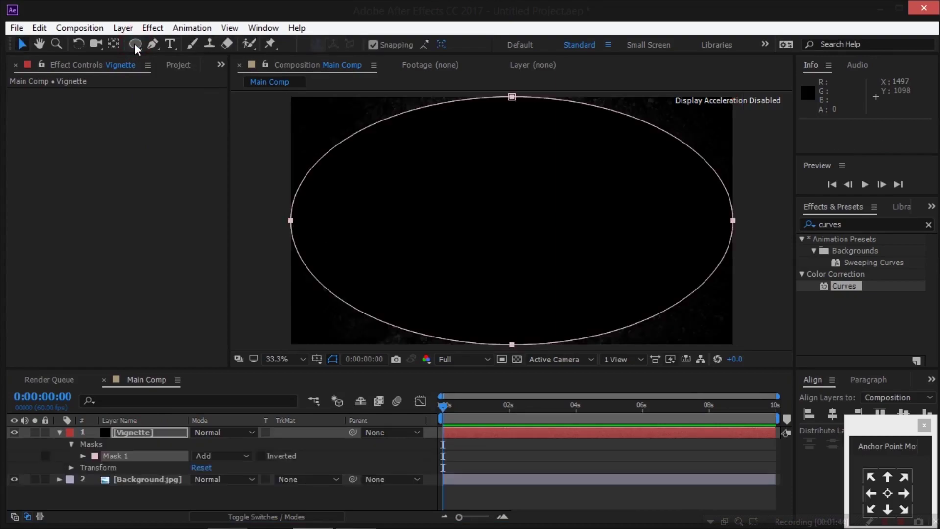
{"action": "left_click", "coordinate": [221, 457]}
{"action": "left_click", "coordinate": [240, 381]}
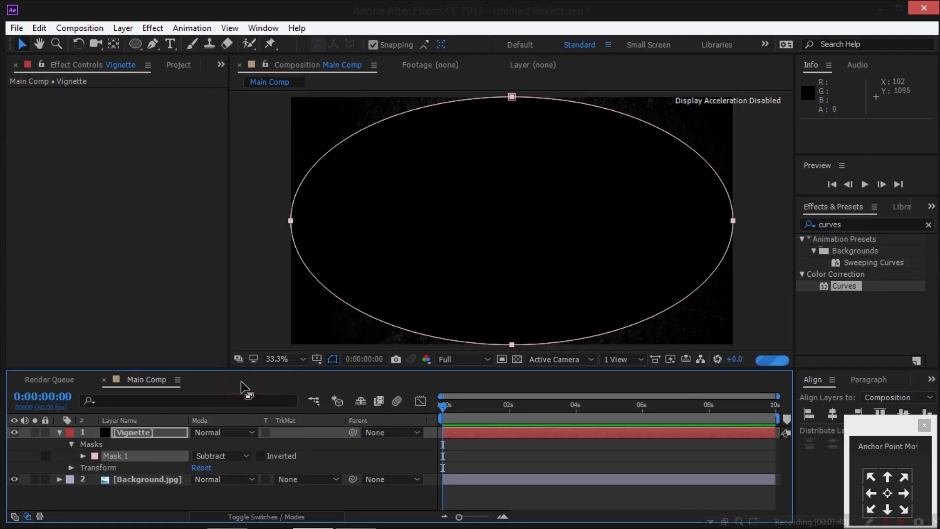
Step: Set the Vignette mask's feather to 730 pixels and its expansion to -35 pixels
{"action": "left_click", "coordinate": [138, 432]}
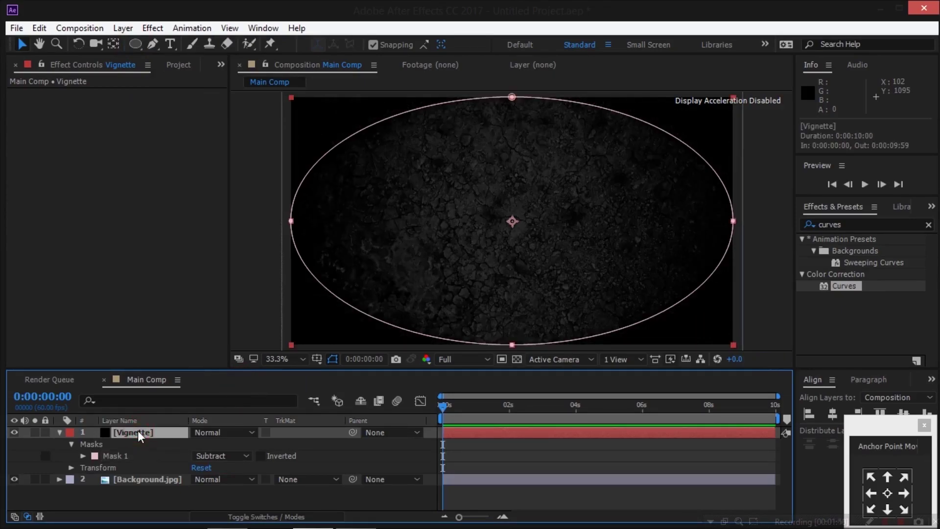
{"action": "key", "text": "m"}
{"action": "key", "text": "m"}
{"action": "left_click", "coordinate": [223, 467]}
{"action": "type", "text": "7"}
{"action": "key", "text": "Return"}
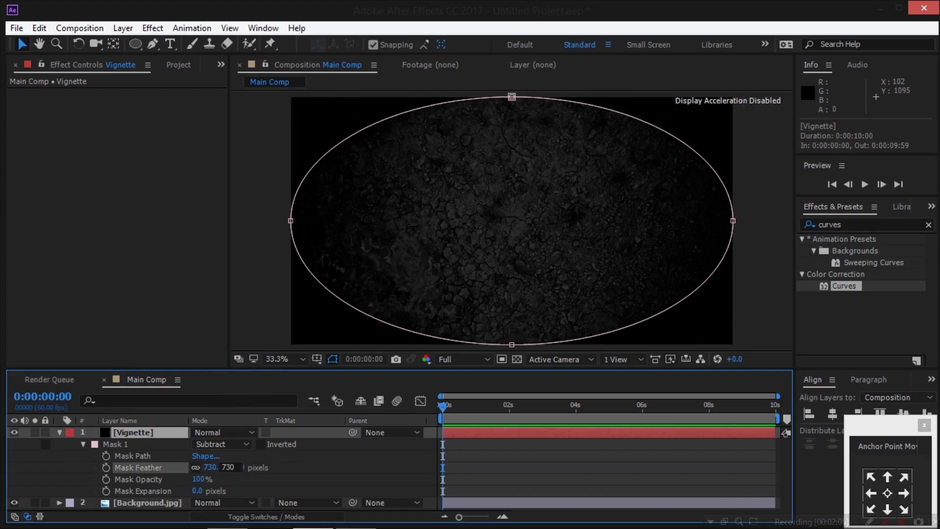
{"action": "left_click", "coordinate": [198, 490]}
{"action": "type", "text": "-35"}
{"action": "key", "text": "Return"}
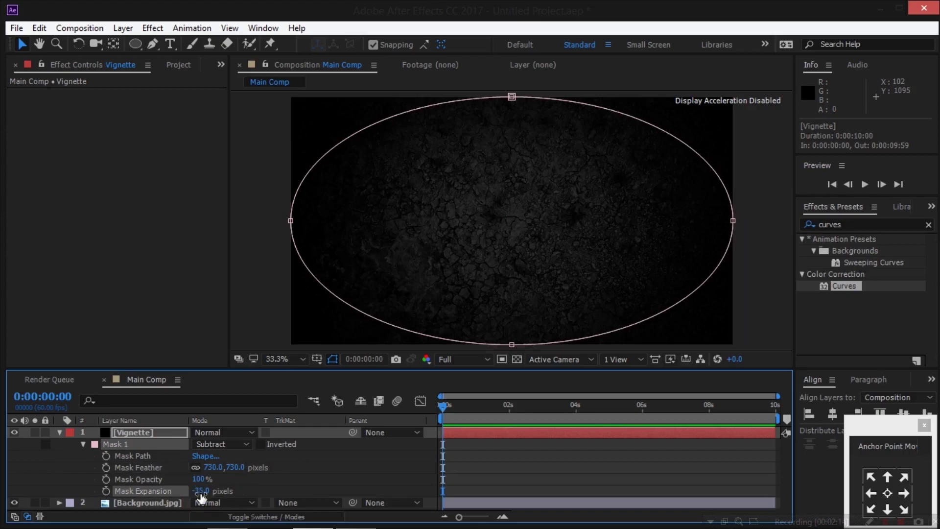
{"action": "left_click", "coordinate": [59, 432]}
{"action": "left_click", "coordinate": [195, 474]}
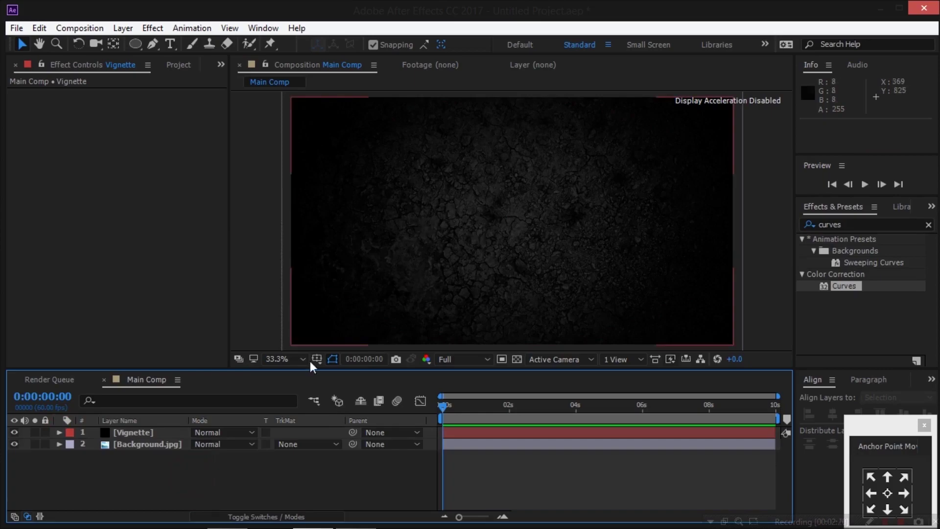
Step: Pre-compose the Vignette and Background.jpg layers into a new composition named Background
{"action": "left_click", "coordinate": [150, 430]}
{"action": "right_click", "coordinate": [151, 429]}
{"action": "left_click", "coordinate": [180, 461]}
{"action": "type", "text": "Background"}
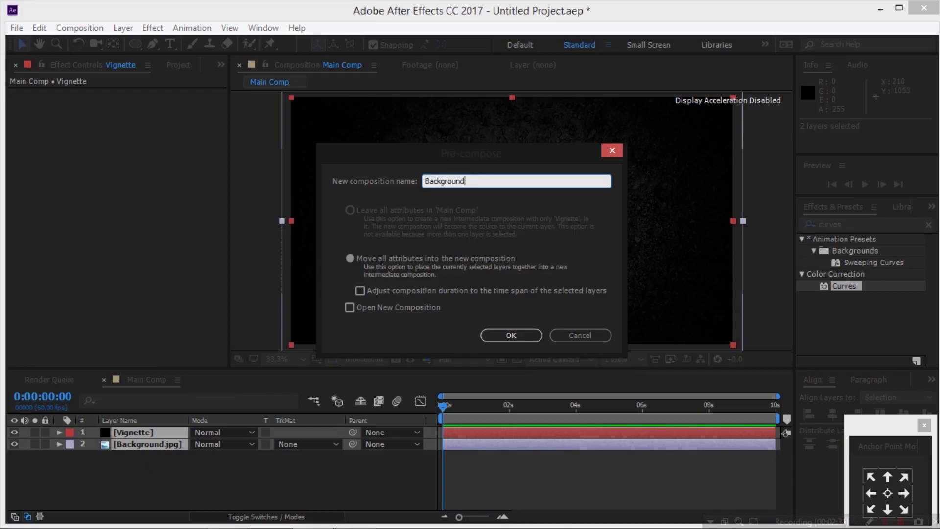
{"action": "key", "text": "Return"}
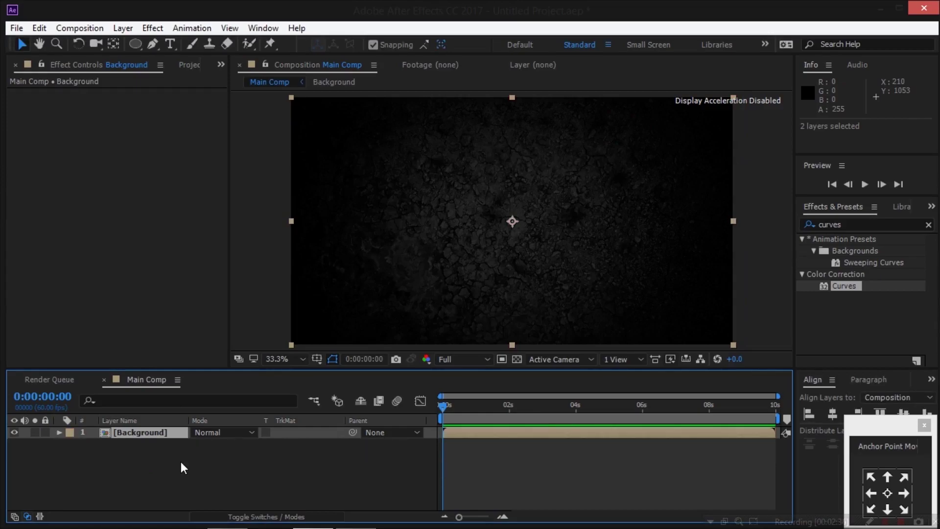
{"action": "left_click", "coordinate": [184, 66]}
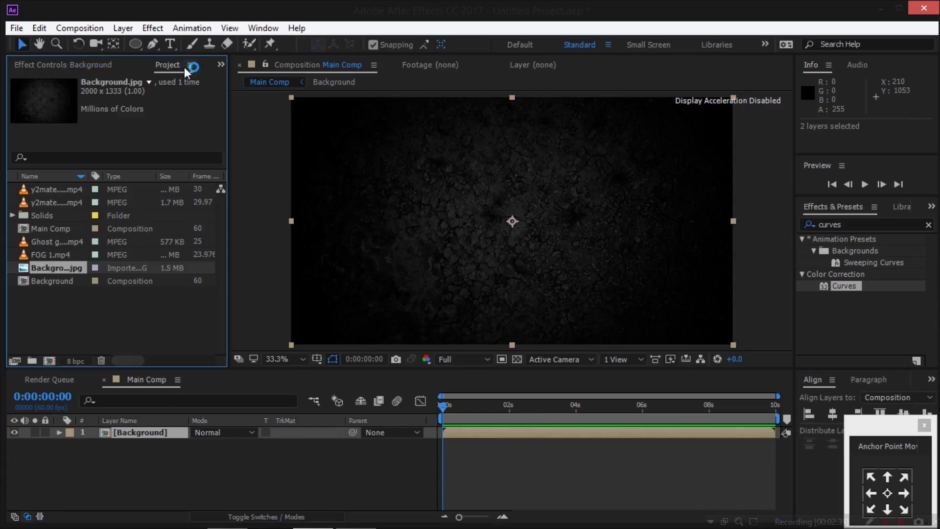
{"action": "left_click", "coordinate": [277, 469]}
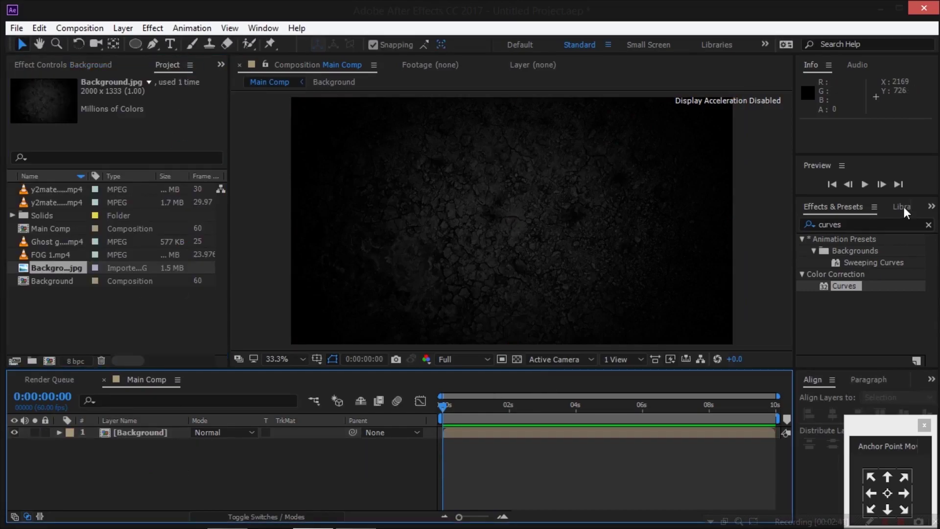
Step: Add a text layer reading "The Bloody House" with the fill color CB0000 near the middle of the frame
{"action": "left_click", "coordinate": [170, 45]}
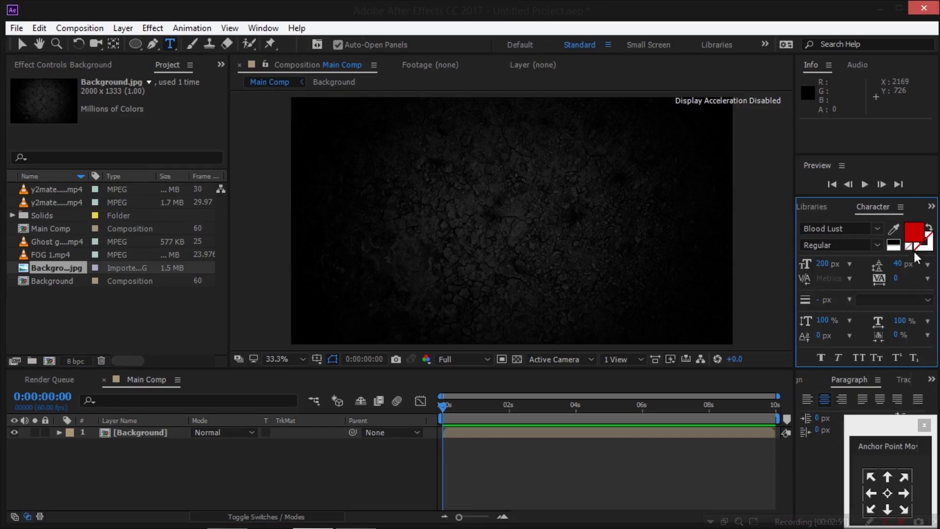
{"action": "left_click", "coordinate": [914, 237]}
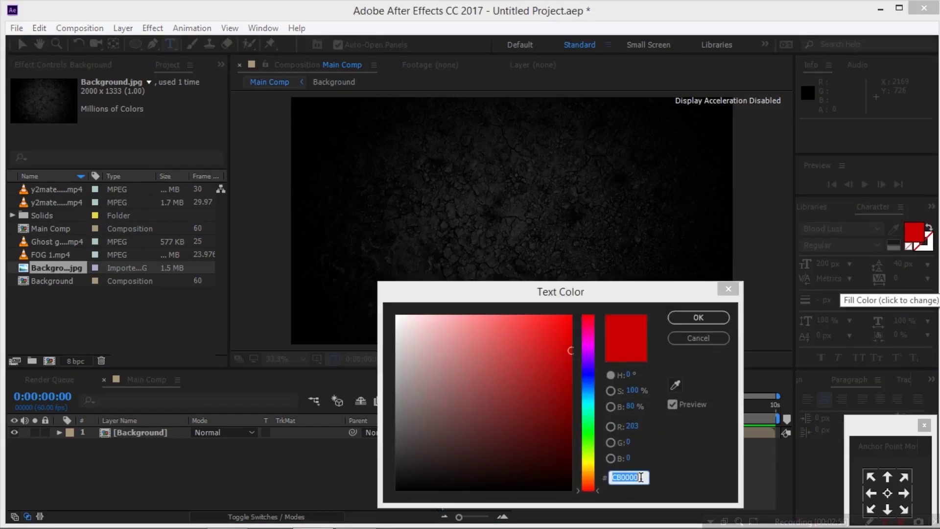
{"action": "left_click", "coordinate": [641, 480]}
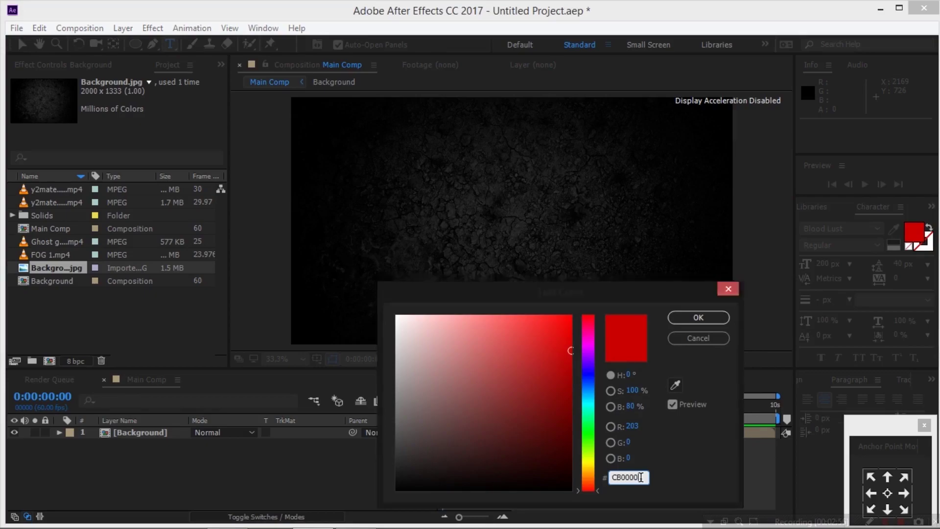
{"action": "left_click", "coordinate": [708, 321]}
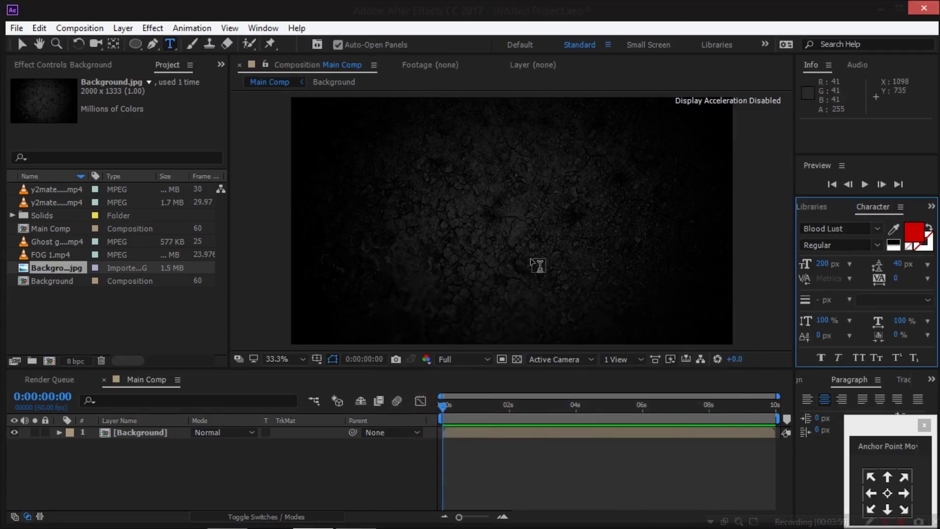
{"action": "left_click", "coordinate": [504, 234]}
{"action": "type", "text": "The Bloody House"}
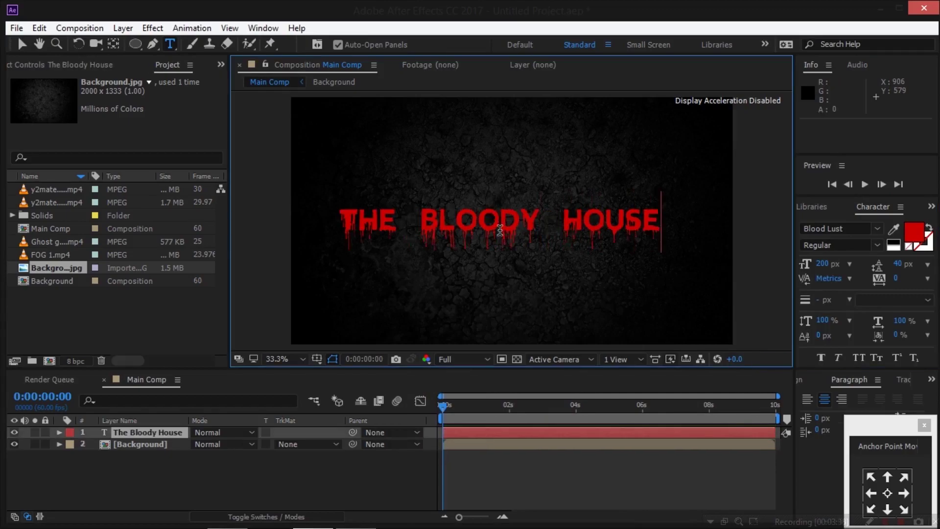
{"action": "left_click", "coordinate": [21, 45]}
Step: Center the title's anchor point and align the title horizontally and vertically to the composition's center
{"action": "left_click", "coordinate": [887, 494]}
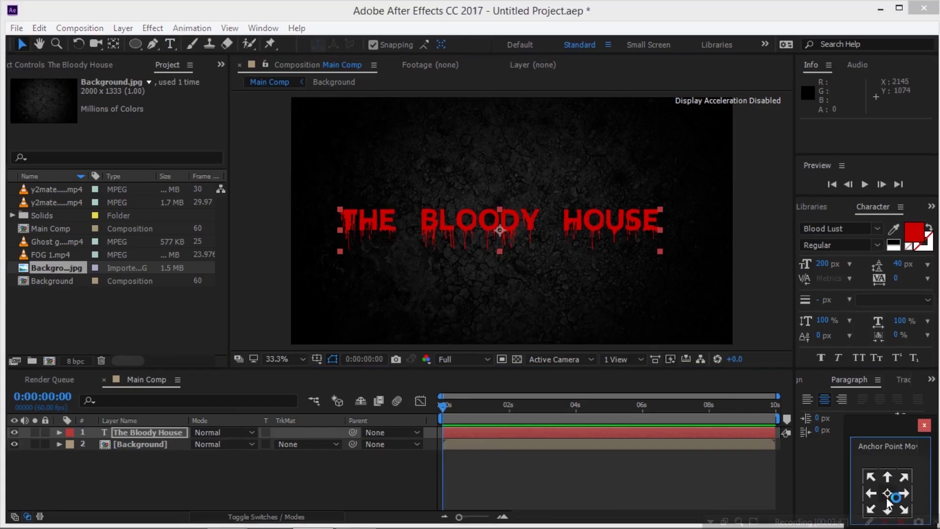
{"action": "left_click", "coordinate": [805, 382]}
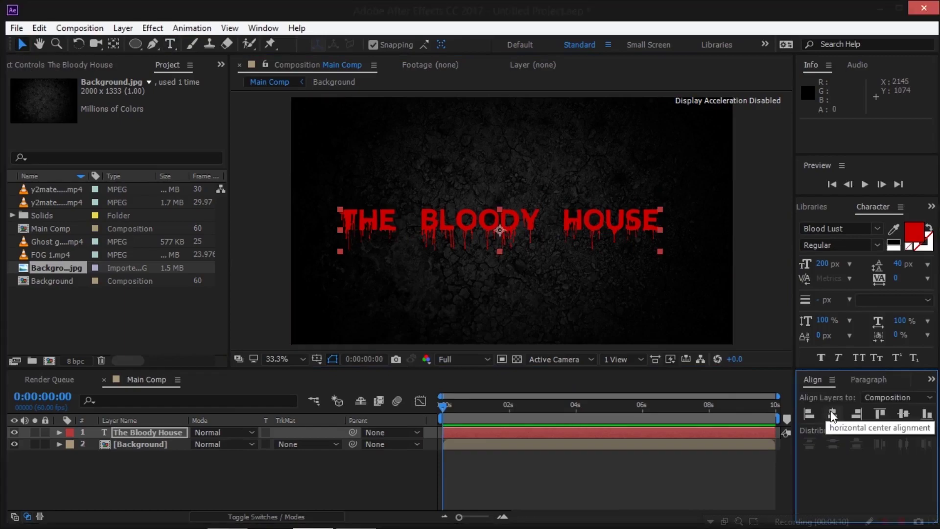
{"action": "left_click", "coordinate": [832, 413]}
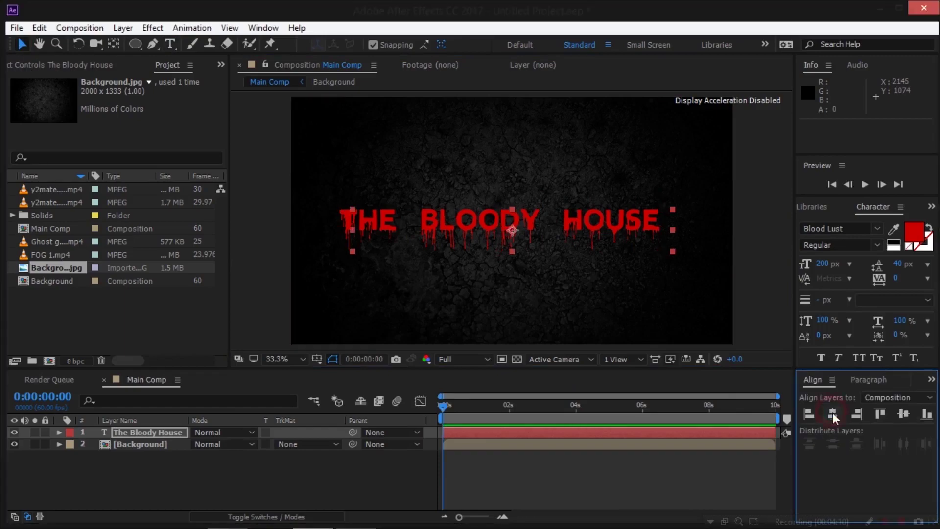
{"action": "left_click", "coordinate": [904, 414]}
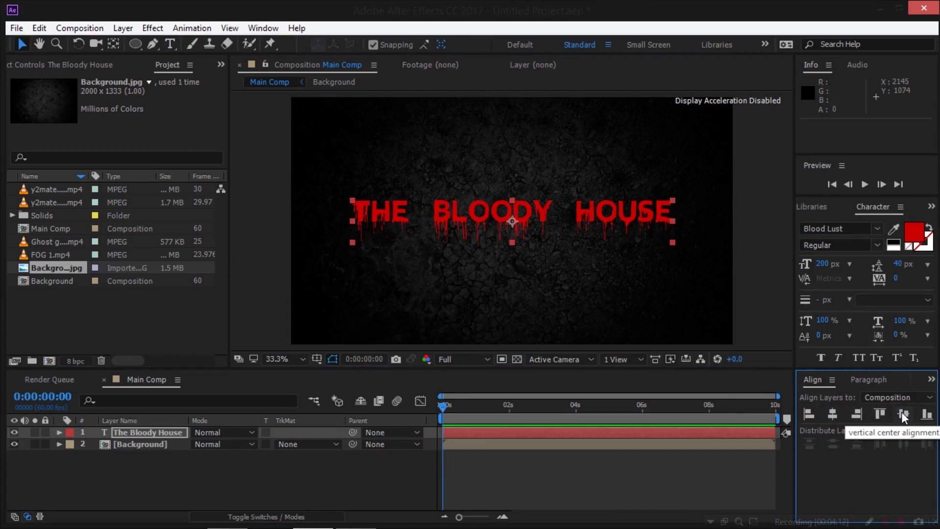
{"action": "left_click", "coordinate": [362, 480]}
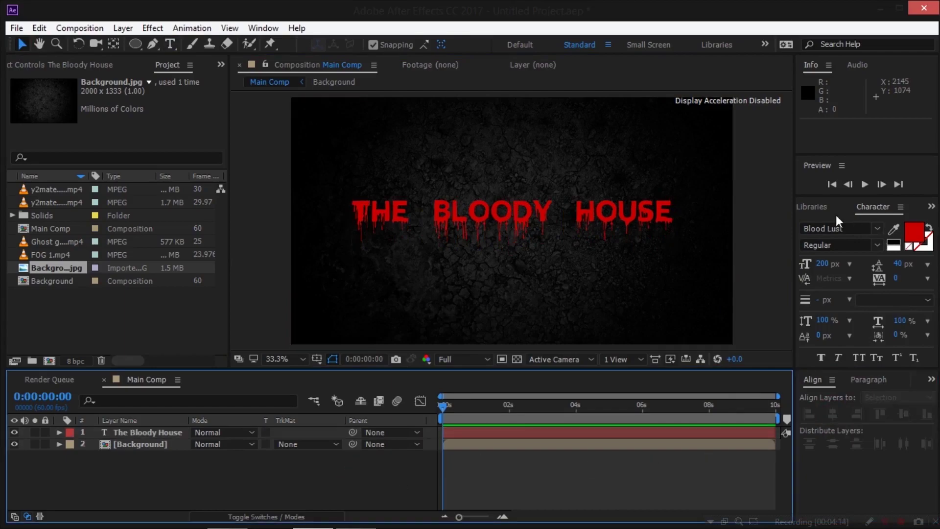
Step: Find the Drop Shadow effect and apply it to The Bloody House text layer
{"action": "left_click", "coordinate": [820, 213]}
{"action": "left_click", "coordinate": [814, 213]}
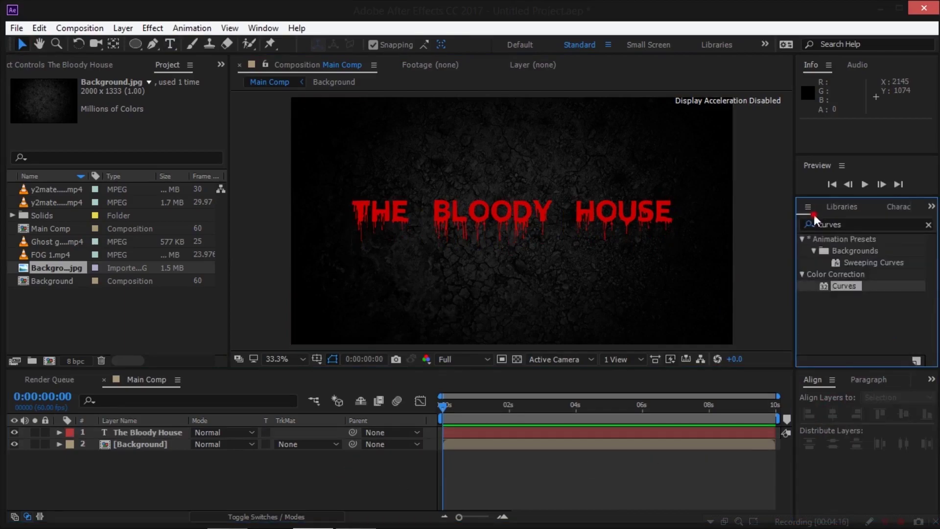
{"action": "left_click", "coordinate": [854, 223]}
{"action": "type", "text": "drop shadow"}
{"action": "left_click_drag", "start_coordinate": [868, 251], "coordinate": [156, 431]}
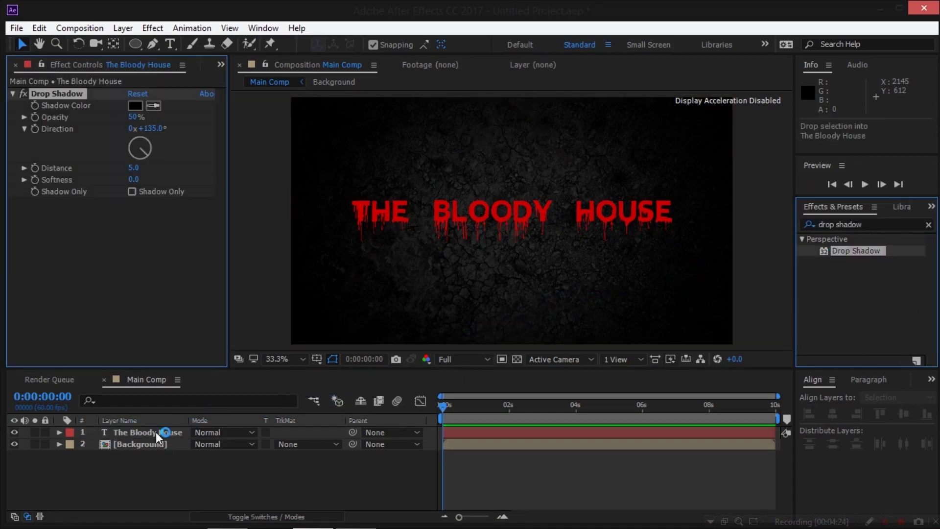
Step: Duplicate the title's Drop Shadow effect four times and collapse the settings of the stacked shadows
{"action": "left_click", "coordinate": [13, 92]}
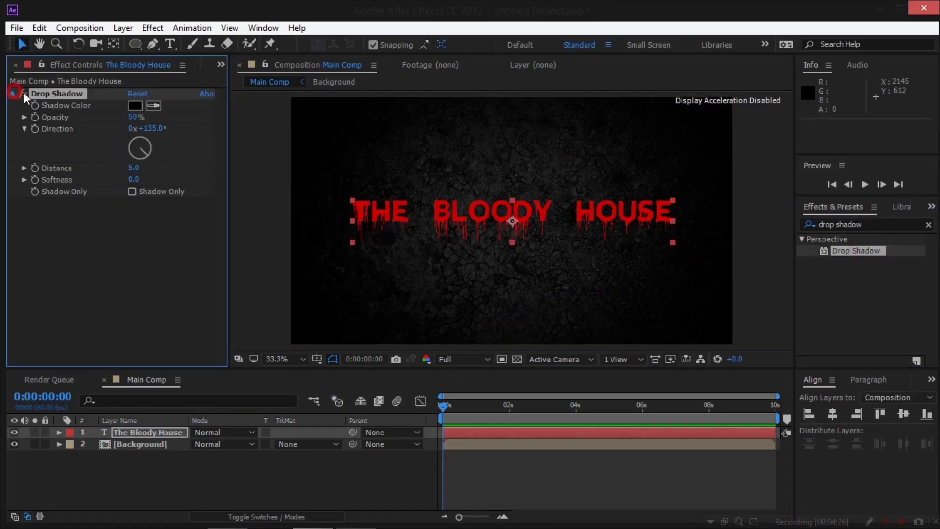
{"action": "left_click", "coordinate": [54, 93]}
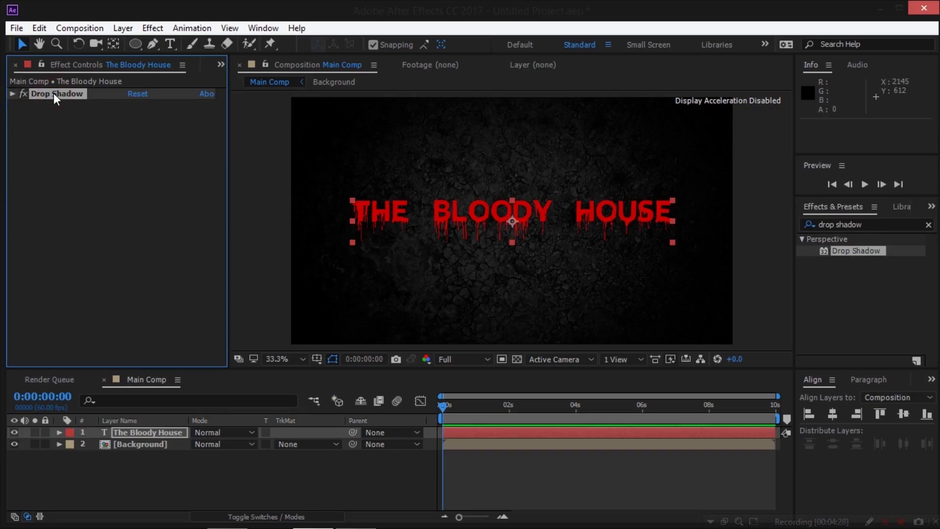
{"action": "key", "text": "ctrl+d"}
{"action": "key", "text": "ctrl+d"}
{"action": "key", "text": "ctrl+d"}
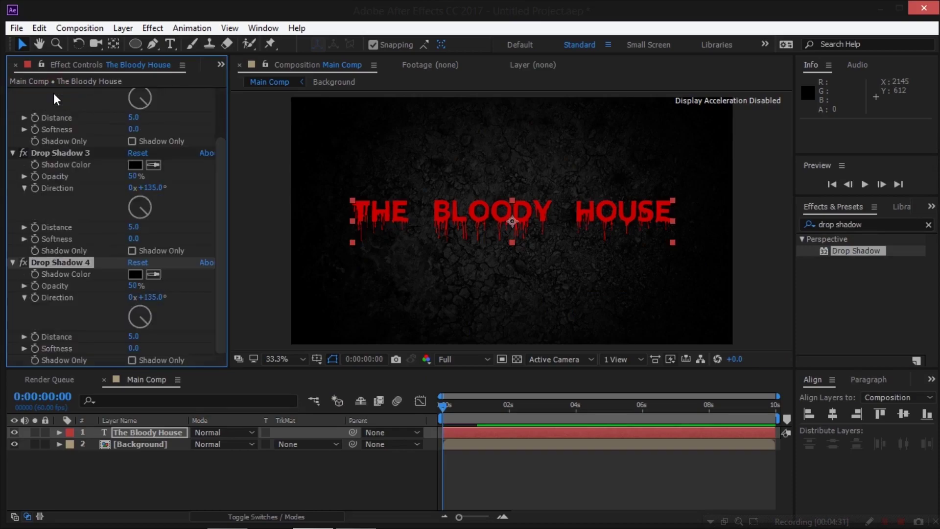
{"action": "key", "text": "ctrl+d"}
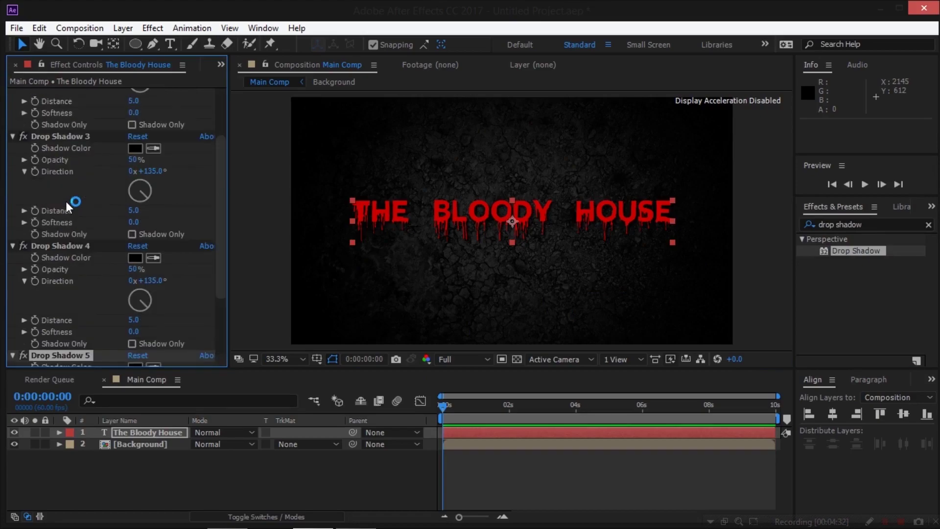
{"action": "left_click", "coordinate": [12, 113]}
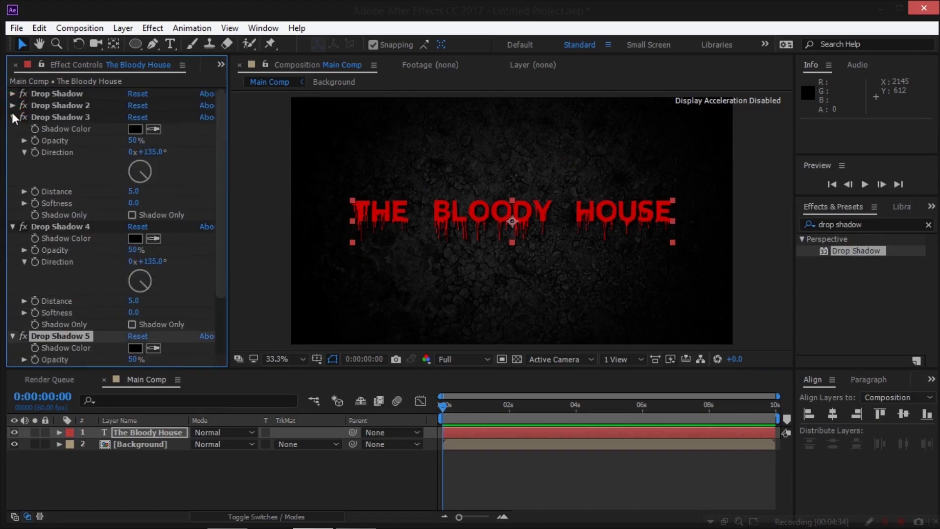
{"action": "left_click", "coordinate": [12, 116]}
{"action": "left_click", "coordinate": [11, 128]}
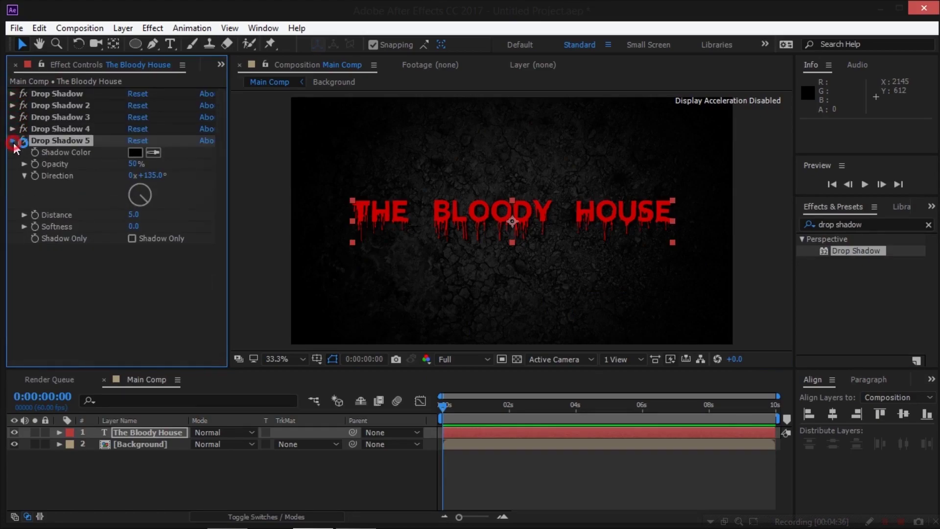
Step: Collapse the fifth drop shadow's settings and search the effects and presets for "random fade up"
{"action": "left_click", "coordinate": [12, 140]}
{"action": "left_click", "coordinate": [259, 478]}
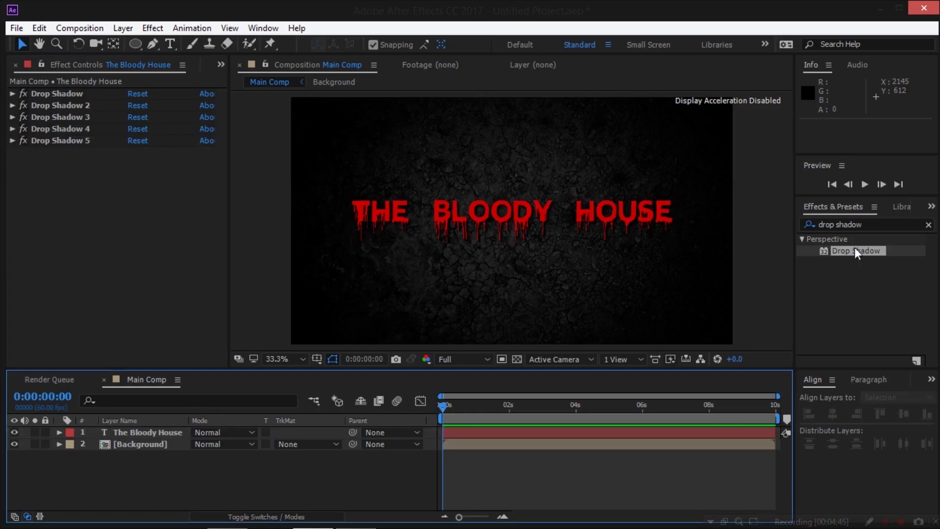
{"action": "left_click", "coordinate": [886, 225]}
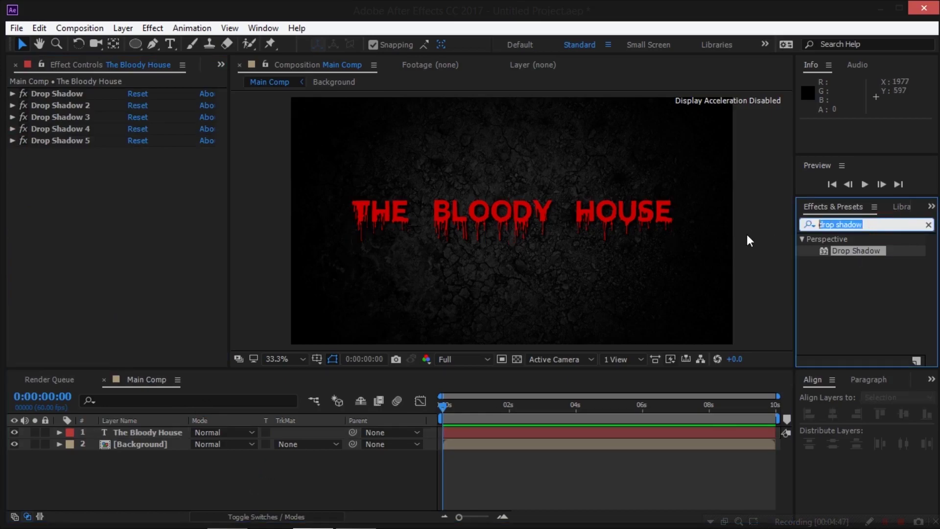
{"action": "type", "text": "rando"}
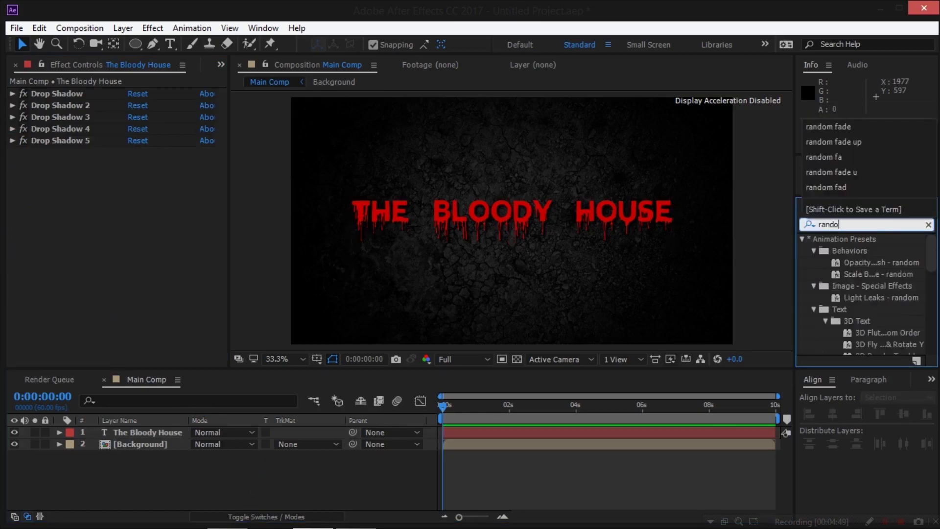
{"action": "type", "text": "m fade up"}
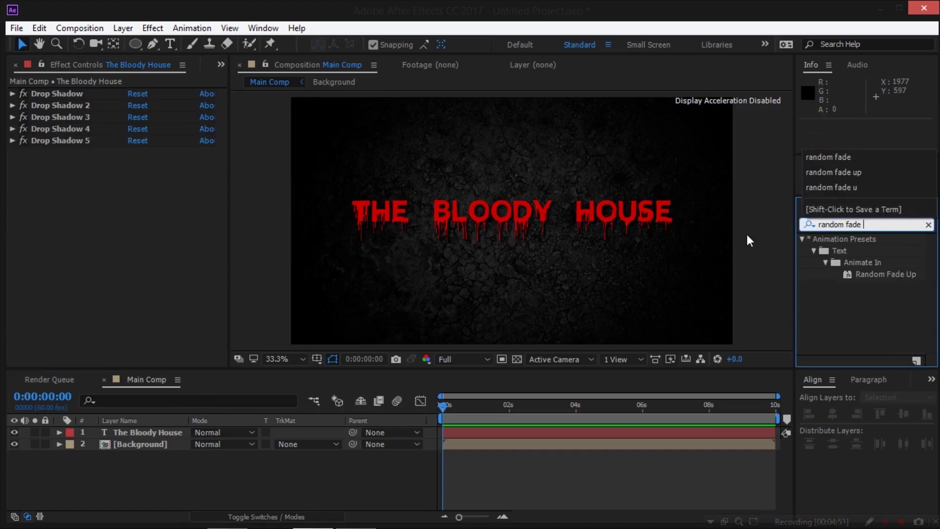
Step: Apply the Random Fade Up preset to The Bloody House layer with the current time at 0:00:01:00
{"action": "left_click", "coordinate": [472, 405]}
{"action": "left_click", "coordinate": [881, 187]}
{"action": "left_click", "coordinate": [881, 187]}
{"action": "left_click", "coordinate": [881, 187]}
{"action": "left_click", "coordinate": [881, 187]}
{"action": "left_click", "coordinate": [881, 186]}
{"action": "left_click", "coordinate": [881, 187]}
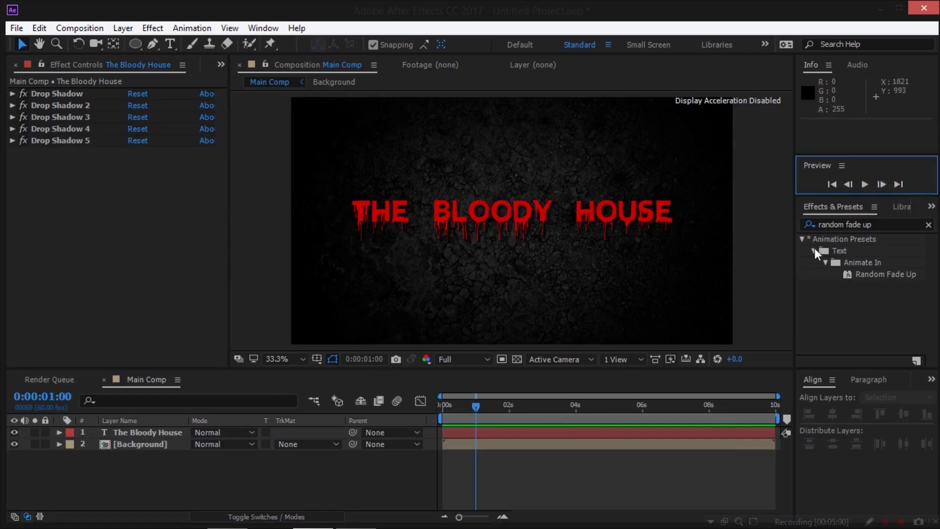
{"action": "left_click", "coordinate": [164, 433]}
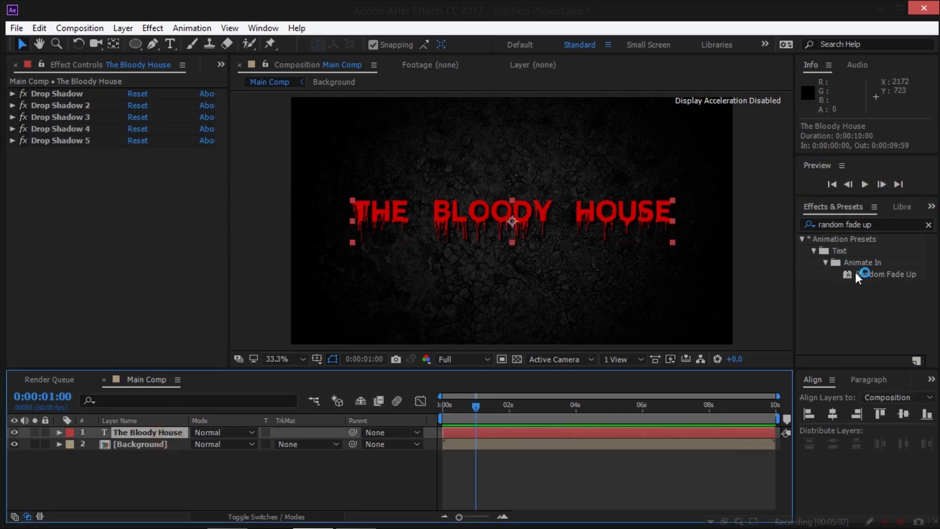
{"action": "left_click_drag", "start_coordinate": [874, 272], "coordinate": [147, 429]}
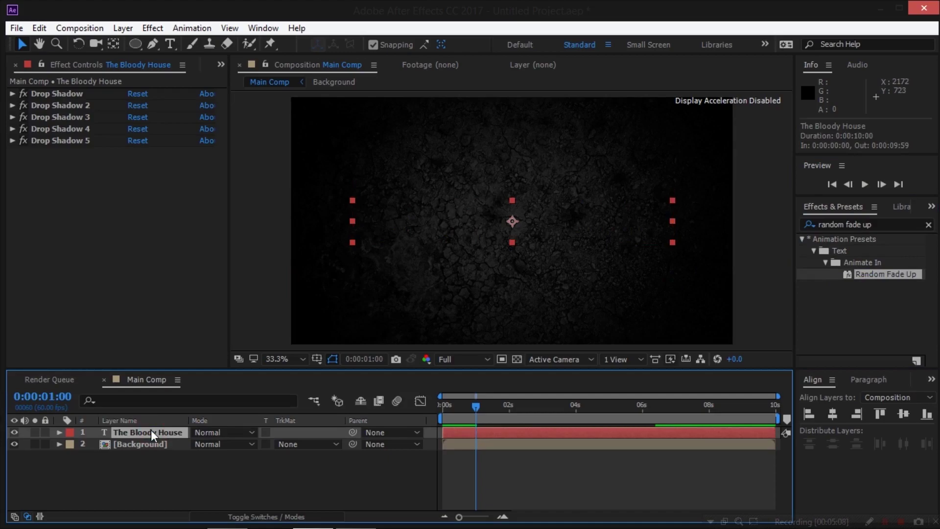
Step: Reveal the title's animated properties and move the second Range Selector Start keyframe to 0:00:03:00
{"action": "key", "text": "u"}
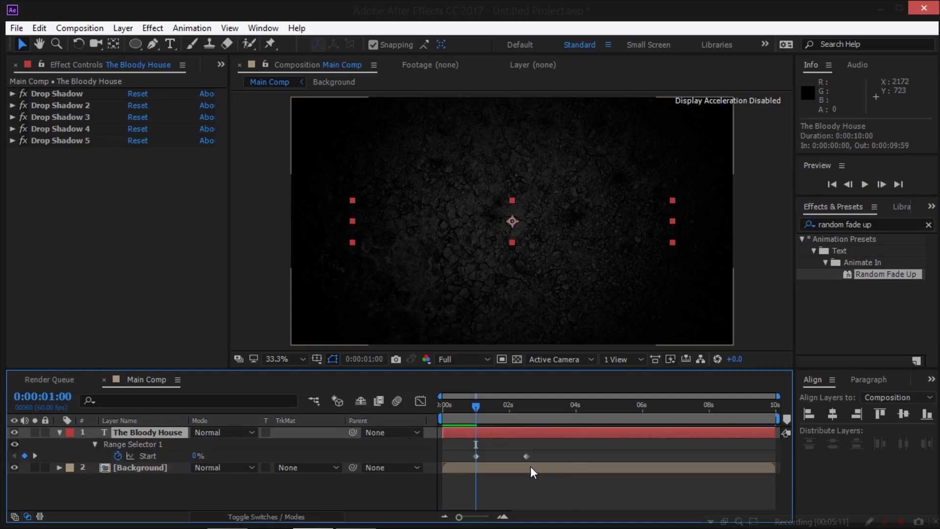
{"action": "scroll", "coordinate": [528, 468], "scroll_direction": "up", "scroll_amount": 2}
{"action": "left_click", "coordinate": [557, 412]}
{"action": "left_click_drag", "start_coordinate": [524, 456], "coordinate": [560, 468]}
{"action": "scroll", "coordinate": [548, 458], "scroll_direction": "up", "scroll_amount": 3}
{"action": "scroll", "coordinate": [560, 469], "scroll_direction": "down", "scroll_amount": 3}
{"action": "scroll", "coordinate": [560, 468], "scroll_direction": "up", "scroll_amount": 3}
{"action": "left_click_drag", "start_coordinate": [463, 456], "coordinate": [448, 456]}
{"action": "scroll", "coordinate": [499, 452], "scroll_direction": "down", "scroll_amount": 3}
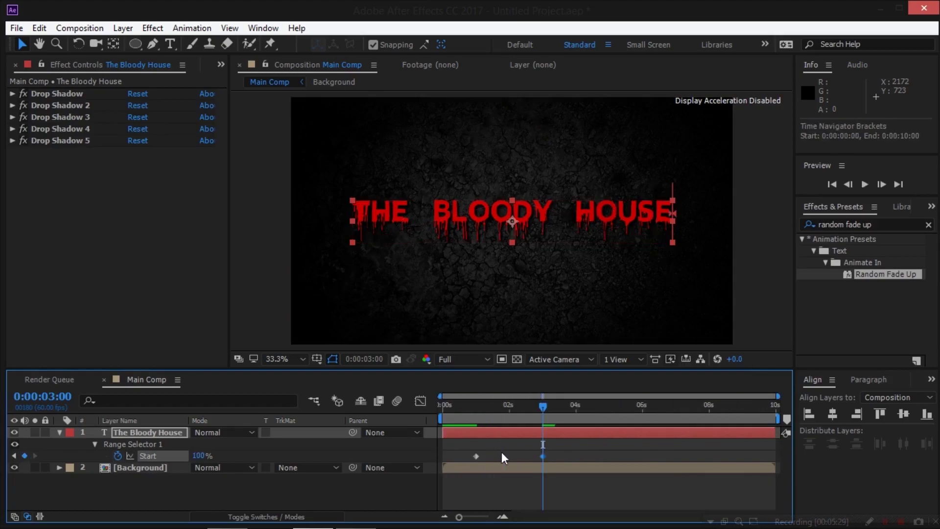
{"action": "left_click", "coordinate": [589, 484]}
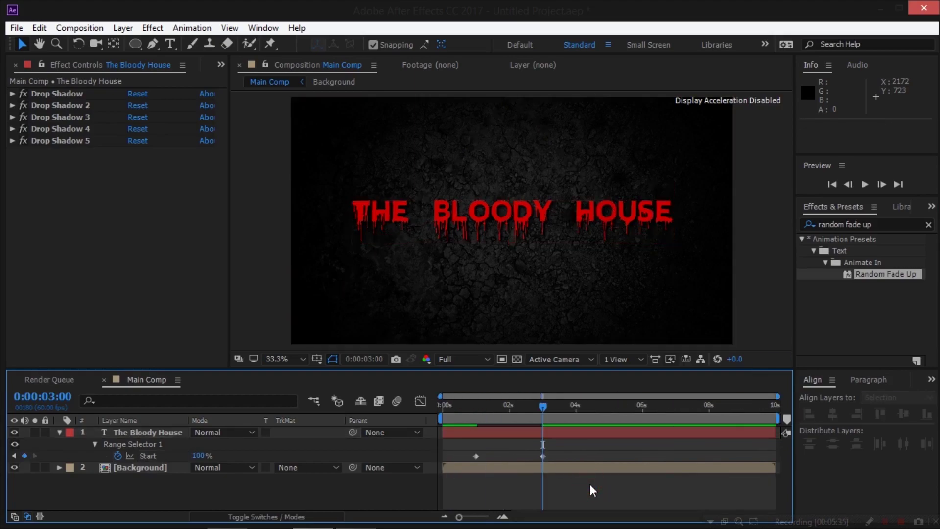
Step: Add the FOG 1.mp4 footage from the project to Main Comp as a layer above the title
{"action": "left_click", "coordinate": [221, 65]}
{"action": "left_click", "coordinate": [234, 93]}
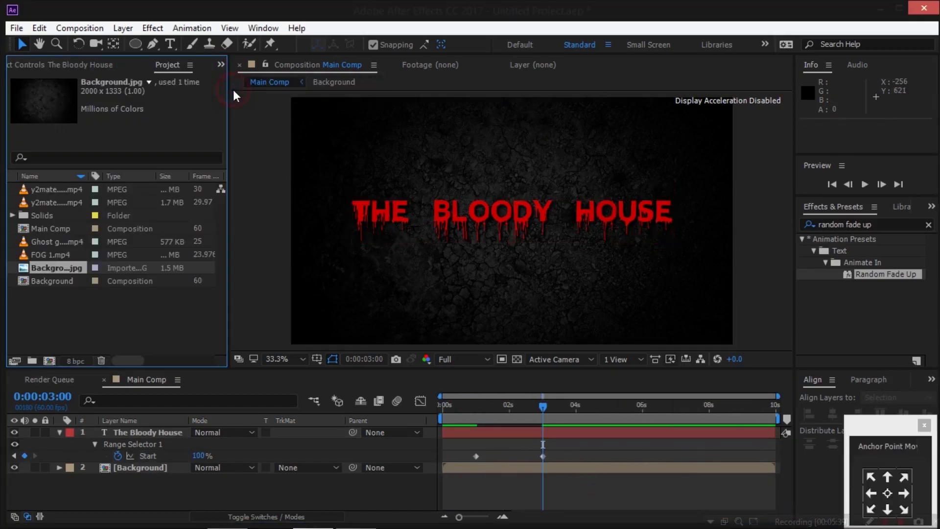
{"action": "left_click", "coordinate": [55, 256]}
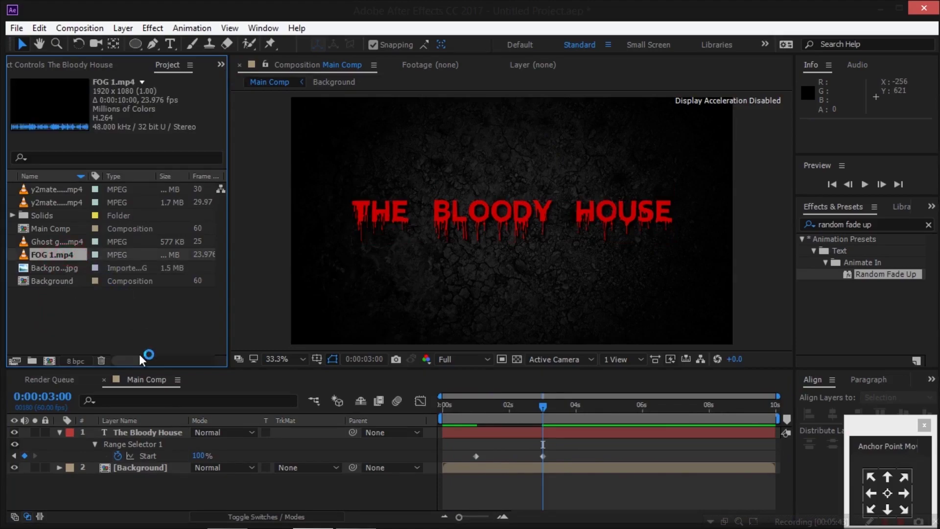
{"action": "left_click_drag", "start_coordinate": [148, 426], "coordinate": [148, 430]}
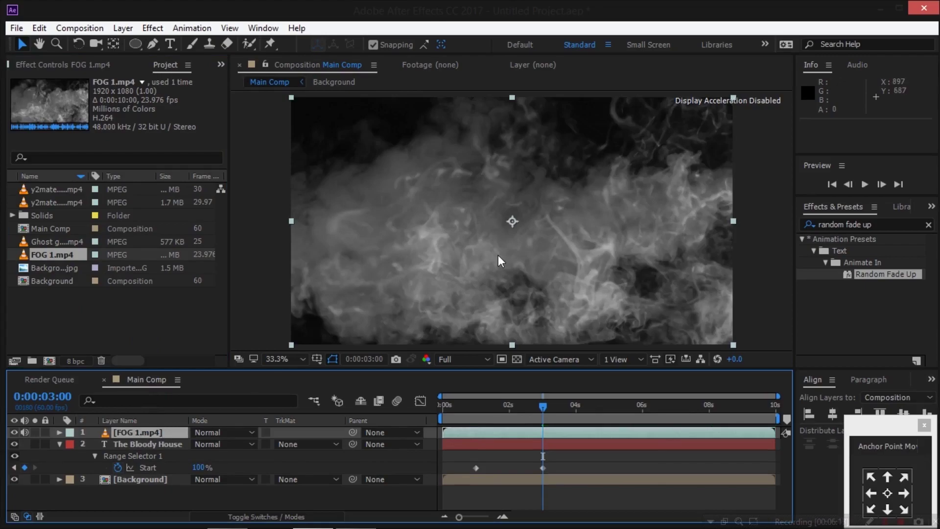
Step: Set the FOG 1.mp4 layer's blending mode to Screen and its opacity to 10%
{"action": "left_click", "coordinate": [219, 433]}
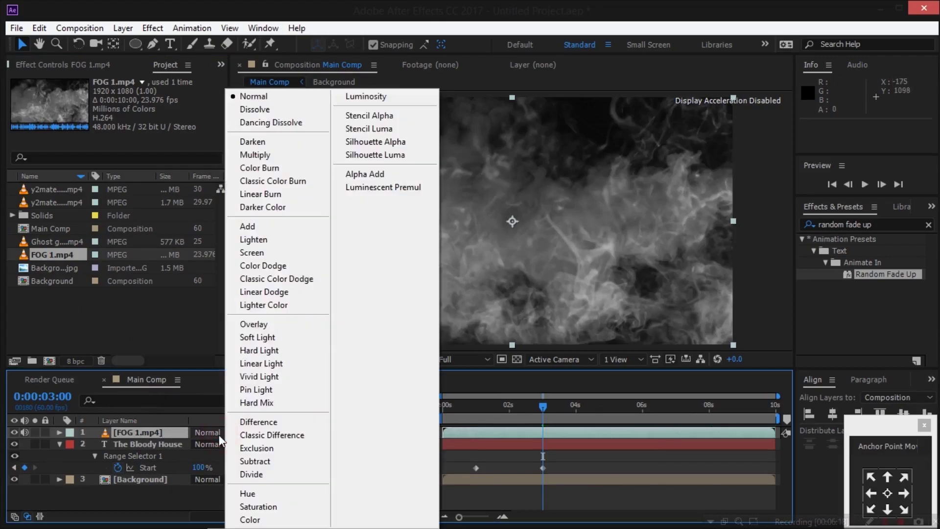
{"action": "left_click", "coordinate": [285, 252]}
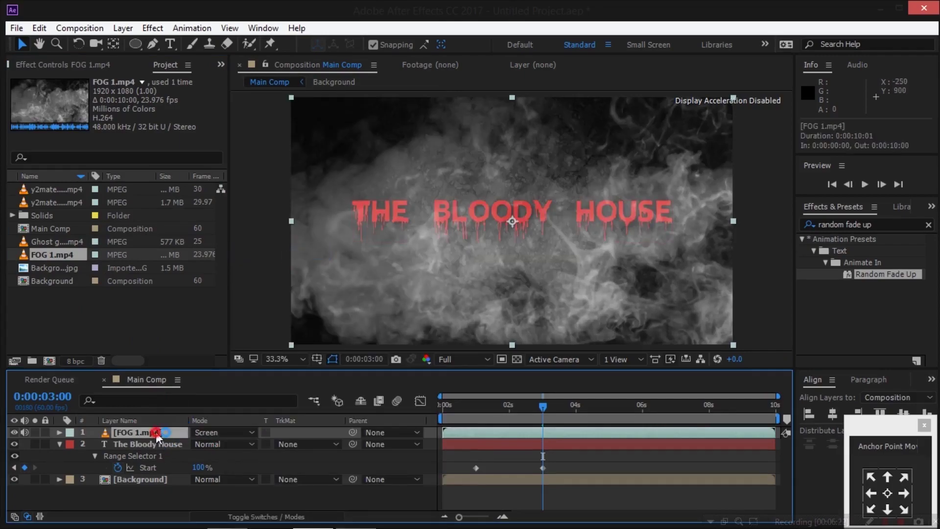
{"action": "key", "text": "t"}
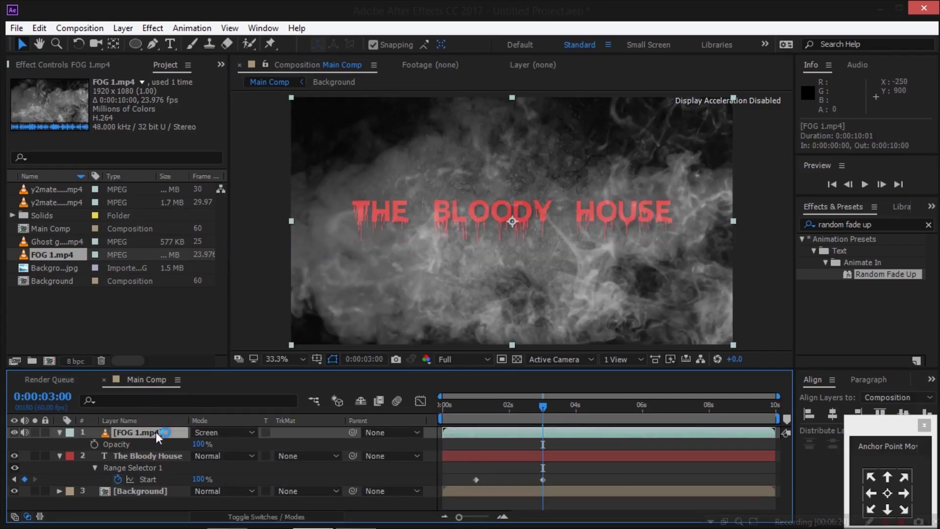
{"action": "left_click", "coordinate": [201, 443]}
{"action": "type", "text": "10"}
{"action": "key", "text": "Return"}
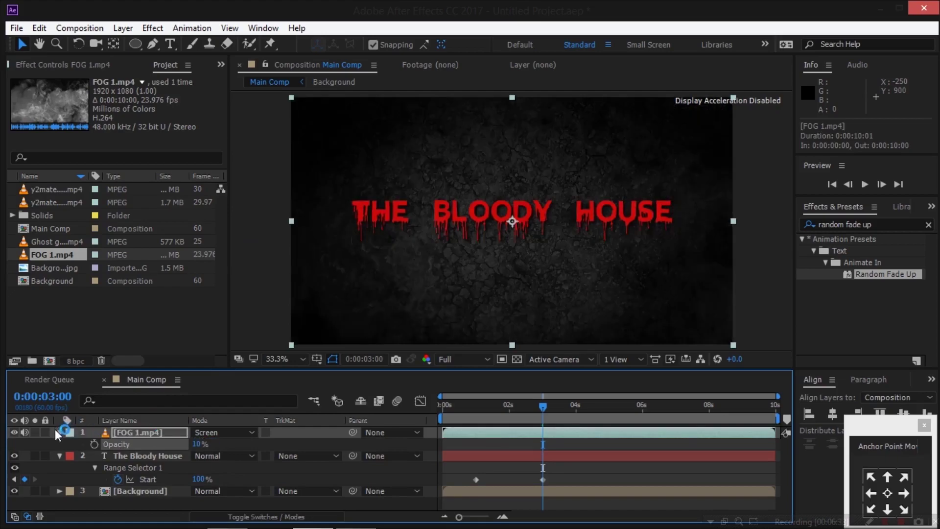
{"action": "left_click", "coordinate": [568, 442]}
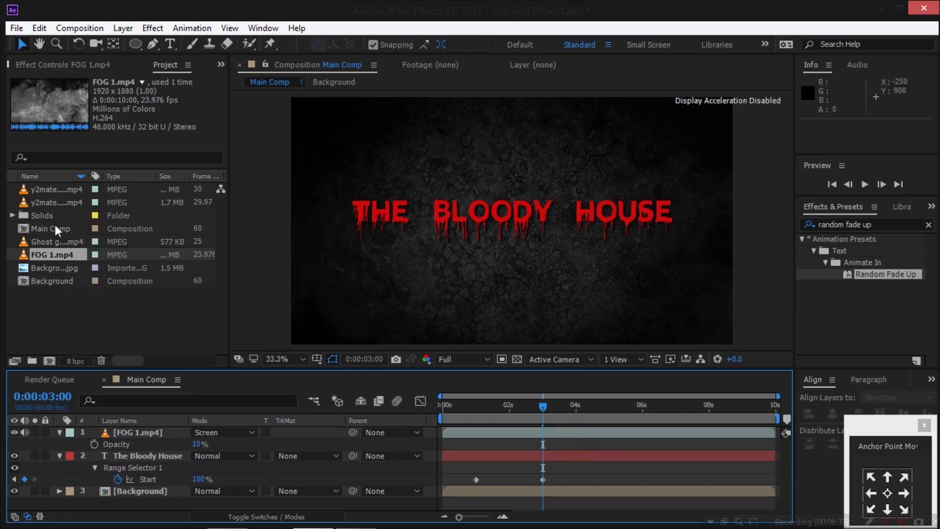
Step: Place the Free Flicker Overlay footage as the topmost layer of Main Comp and check it at another time
{"action": "left_click", "coordinate": [55, 201]}
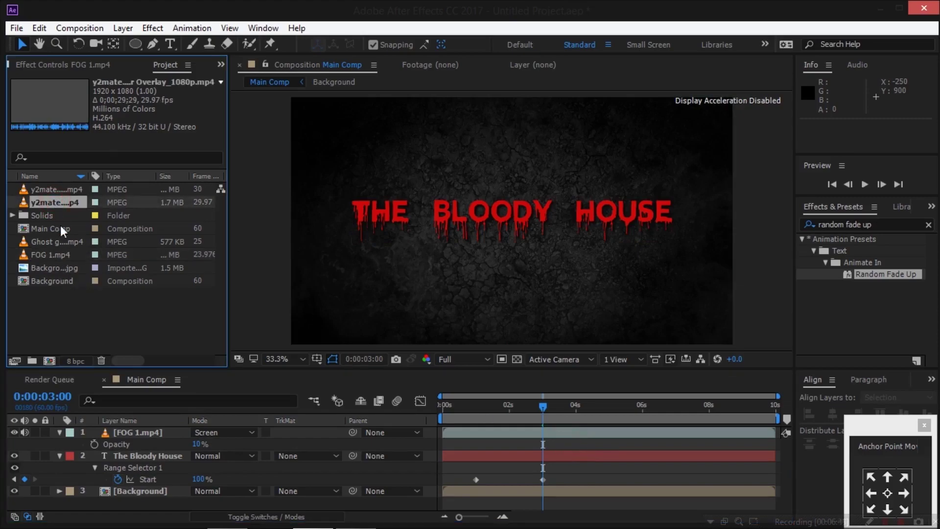
{"action": "left_click_drag", "start_coordinate": [63, 207], "coordinate": [142, 430]}
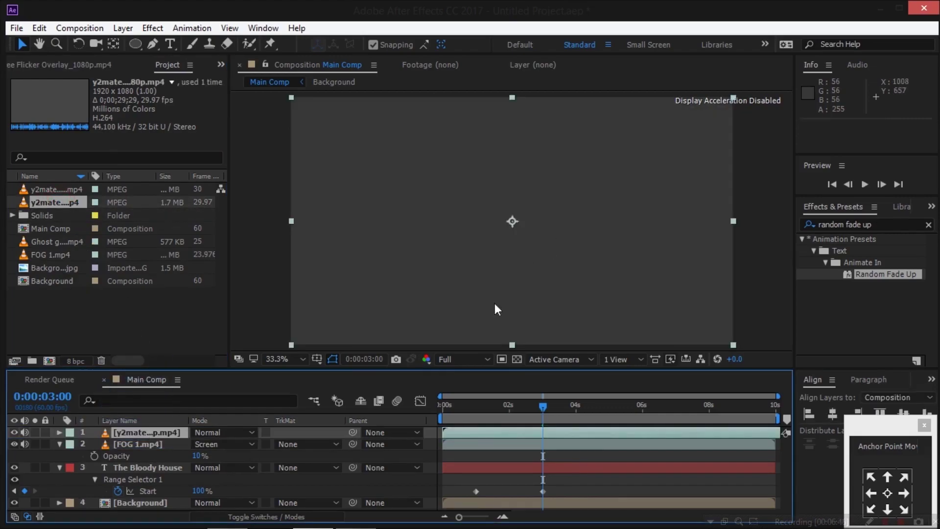
{"action": "left_click", "coordinate": [486, 410]}
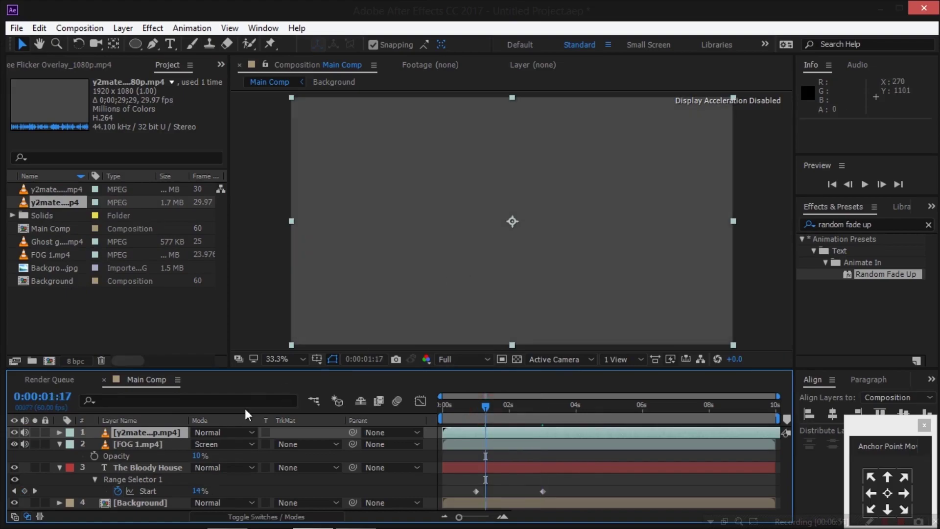
Step: Set the flicker overlay layer's blending mode to Screen and its opacity to 20%, and check the result at 0:00:03:27
{"action": "left_click", "coordinate": [230, 433]}
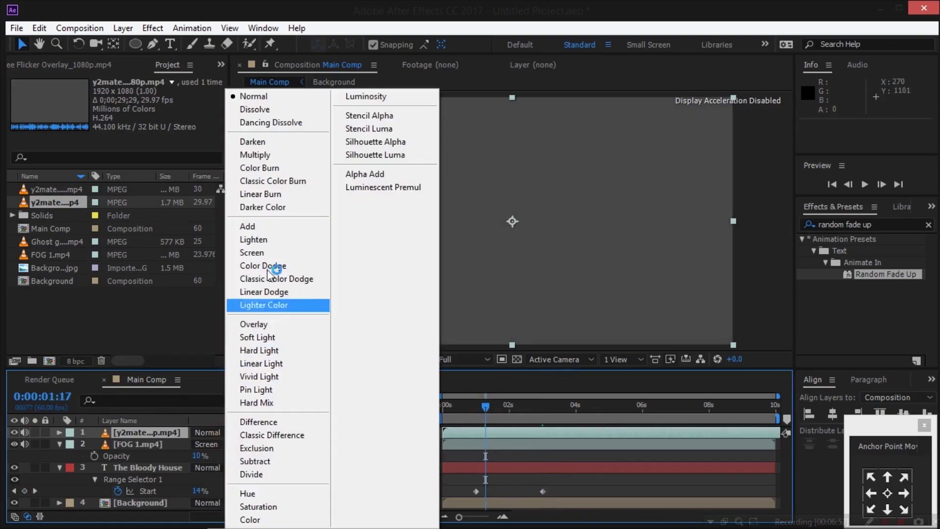
{"action": "left_click", "coordinate": [270, 255]}
{"action": "left_click", "coordinate": [157, 434]}
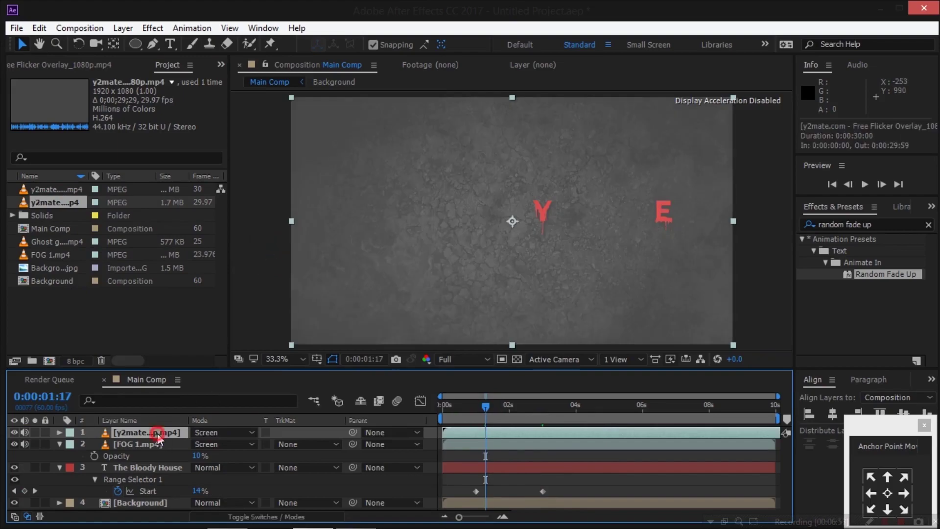
{"action": "key", "text": "t"}
{"action": "left_click", "coordinate": [199, 445]}
{"action": "type", "text": "20"}
{"action": "key", "text": "Return"}
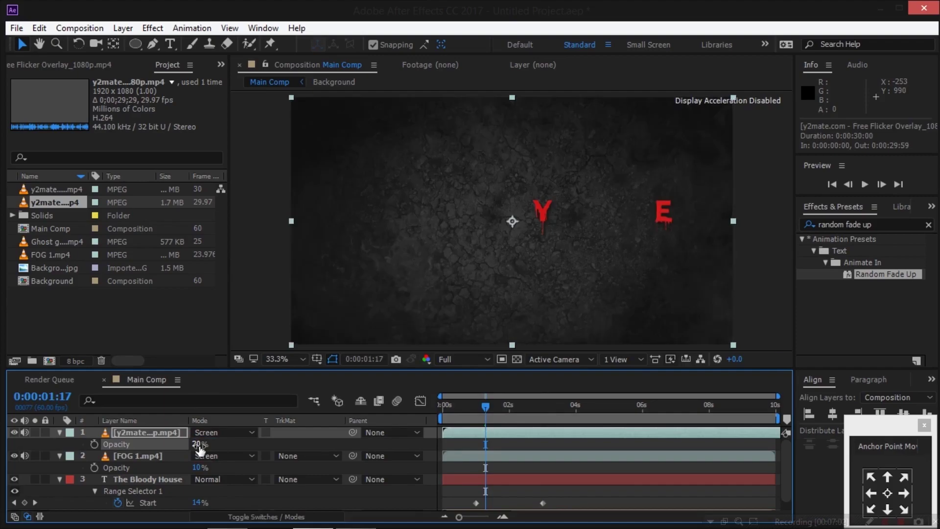
{"action": "left_click", "coordinate": [558, 414]}
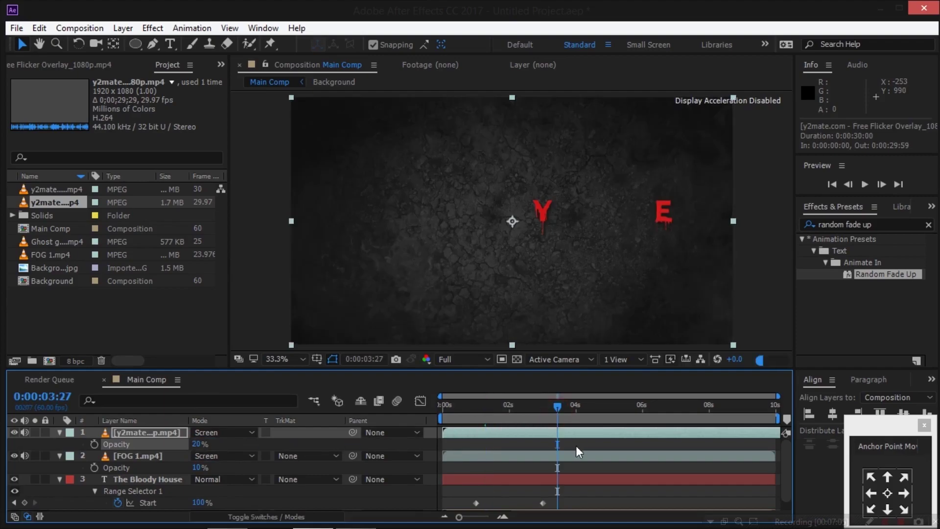
{"action": "left_click", "coordinate": [576, 443]}
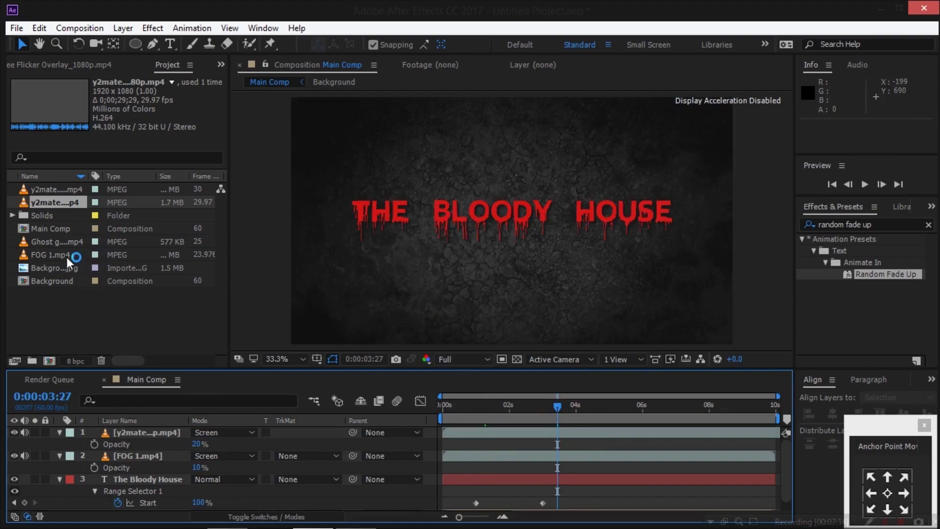
Step: Add the colourful particles footage as the topmost layer and shift it earlier so its in point is about -0:00:02:06
{"action": "left_click", "coordinate": [62, 189]}
{"action": "left_click_drag", "start_coordinate": [59, 187], "coordinate": [167, 432]}
{"action": "left_click_drag", "start_coordinate": [454, 405], "coordinate": [396, 410]}
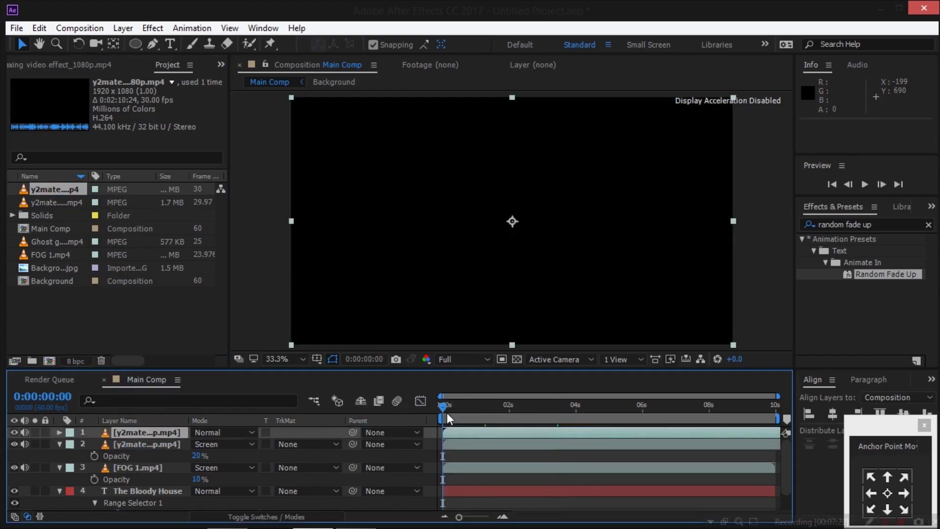
{"action": "mouse_move", "coordinate": [615, 433]}
{"action": "left_mouse_down"}
{"action": "mouse_move", "coordinate": [577, 434]}
{"action": "mouse_move", "coordinate": [626, 433]}
{"action": "mouse_move", "coordinate": [613, 432]}
{"action": "left_mouse_up"}
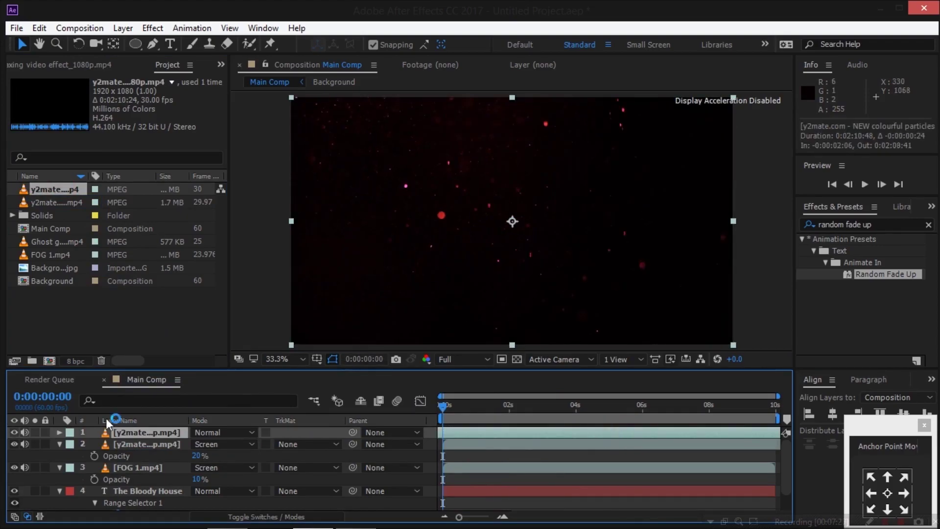
Step: Mute the audio of the particles, flicker and fog layers and set the particles layer's blending mode to Lighten
{"action": "left_click_drag", "start_coordinate": [25, 434], "coordinate": [24, 467]}
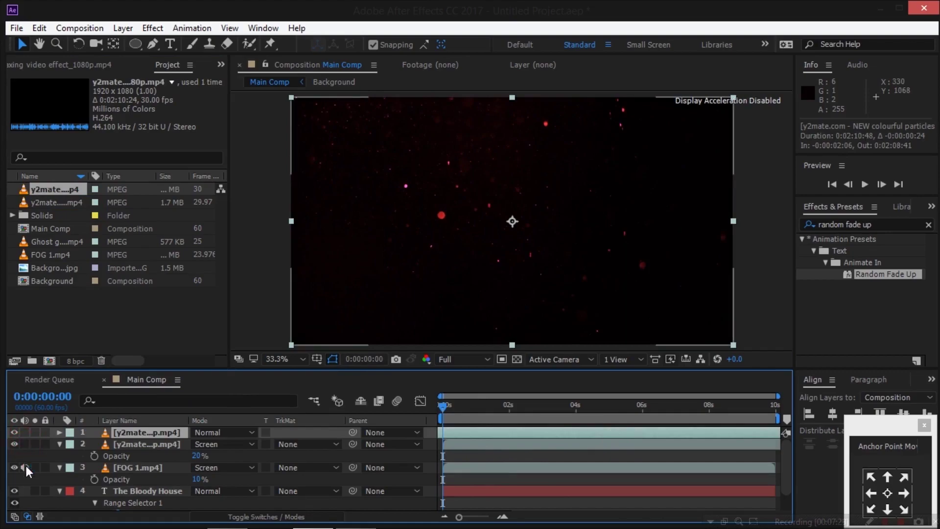
{"action": "left_click", "coordinate": [208, 433]}
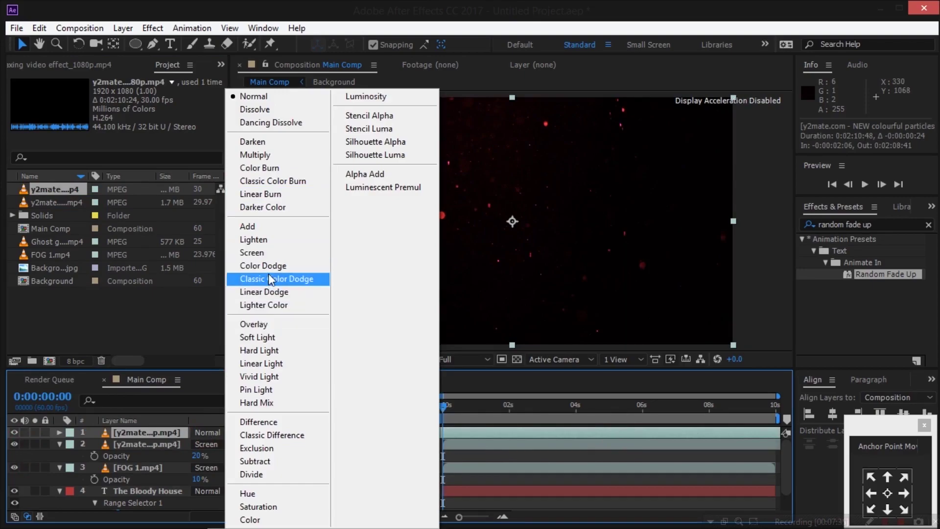
{"action": "left_click", "coordinate": [265, 240]}
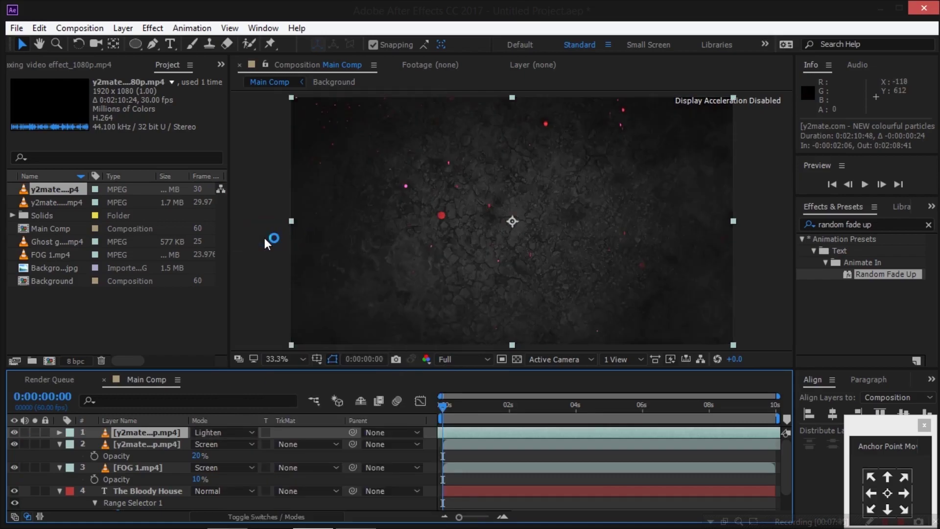
{"action": "left_click", "coordinate": [598, 412]}
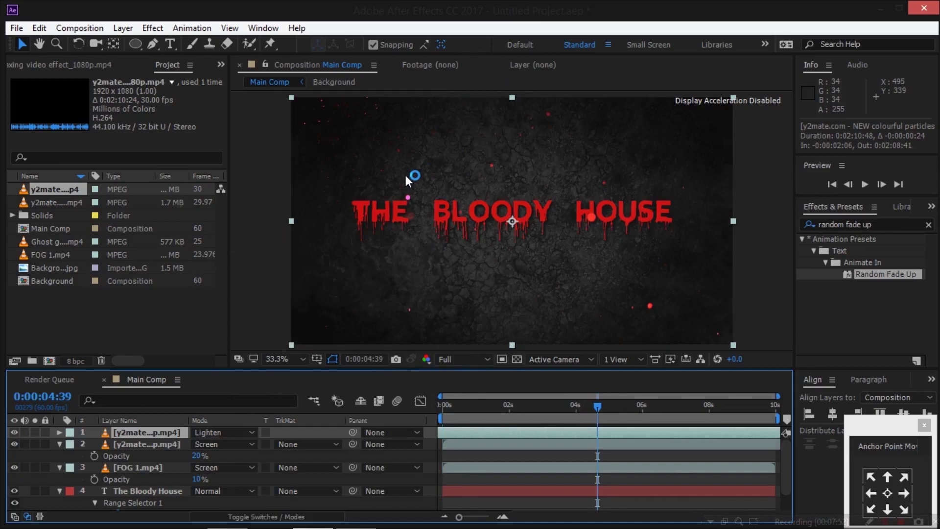
Step: Add the Ghost green screen footage between the flicker and fog layers and move it to start at 0:00:08:00
{"action": "left_click", "coordinate": [709, 410]}
{"action": "left_click", "coordinate": [888, 184]}
{"action": "left_click", "coordinate": [60, 308]}
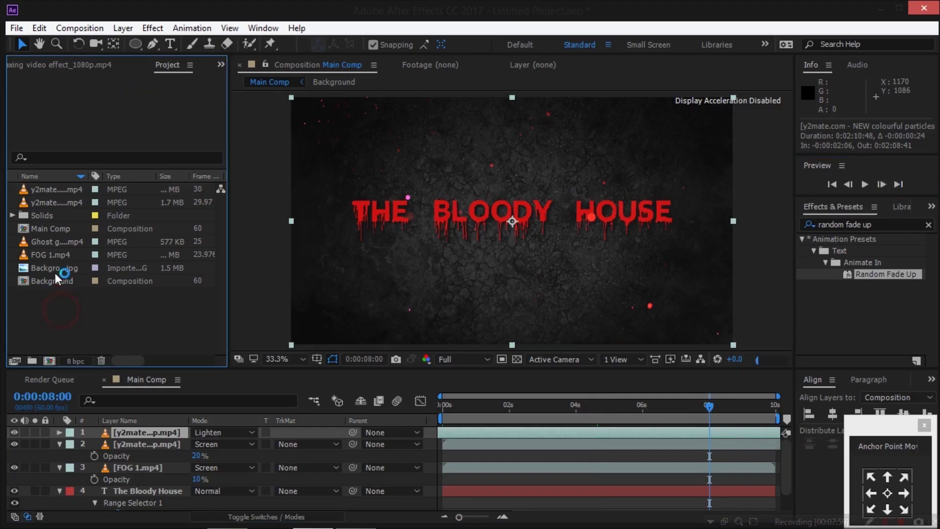
{"action": "left_click_drag", "start_coordinate": [57, 241], "coordinate": [147, 456]}
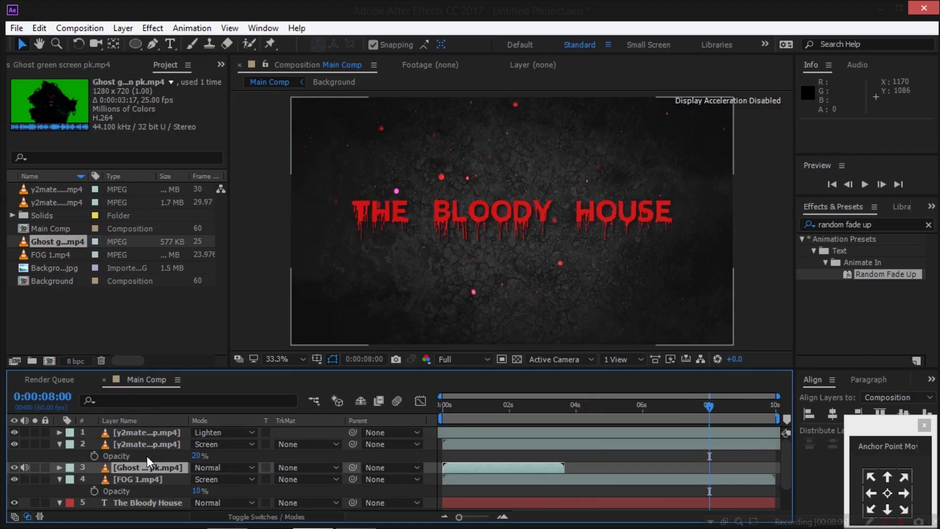
{"action": "left_click_drag", "start_coordinate": [477, 468], "coordinate": [712, 469]}
{"action": "scroll", "coordinate": [715, 470], "scroll_direction": "up", "scroll_amount": 3}
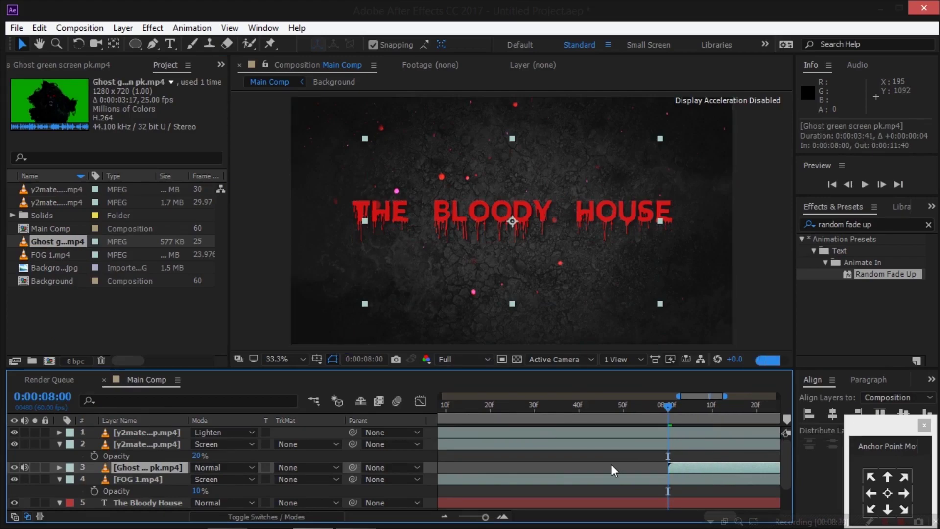
Step: Mute the Ghost layer's audio and set its scale to 150% while viewing it at 0:00:08:35
{"action": "scroll", "coordinate": [611, 464], "scroll_direction": "down", "scroll_amount": 3}
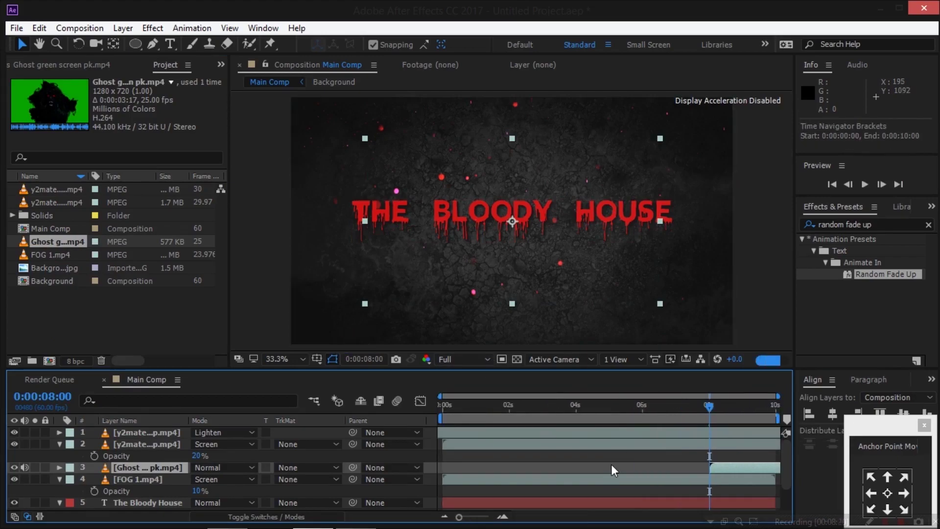
{"action": "left_click", "coordinate": [728, 406]}
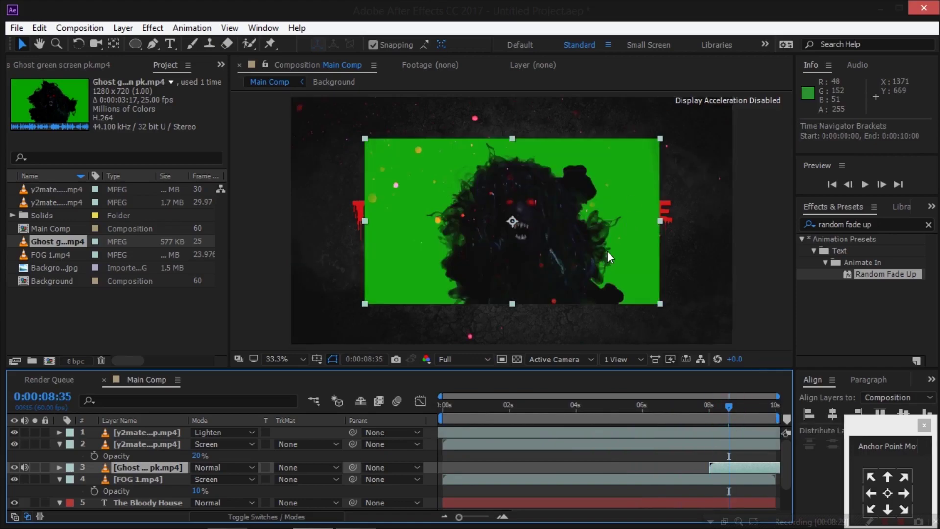
{"action": "left_click", "coordinate": [25, 465]}
{"action": "key", "text": "s"}
{"action": "left_click", "coordinate": [235, 478]}
{"action": "type", "text": "150"}
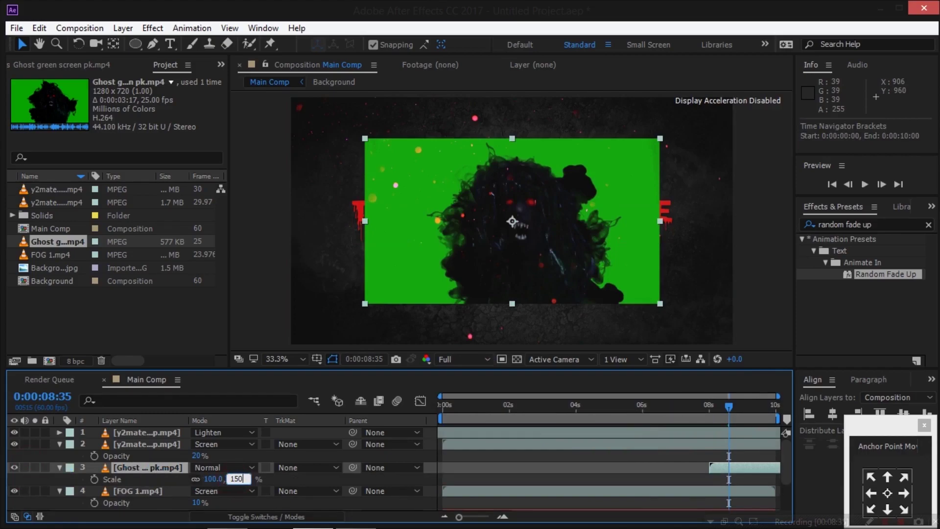
{"action": "key", "text": "Return"}
Step: Set the Ghost layer's horizontal position to 860
{"action": "key", "text": "p"}
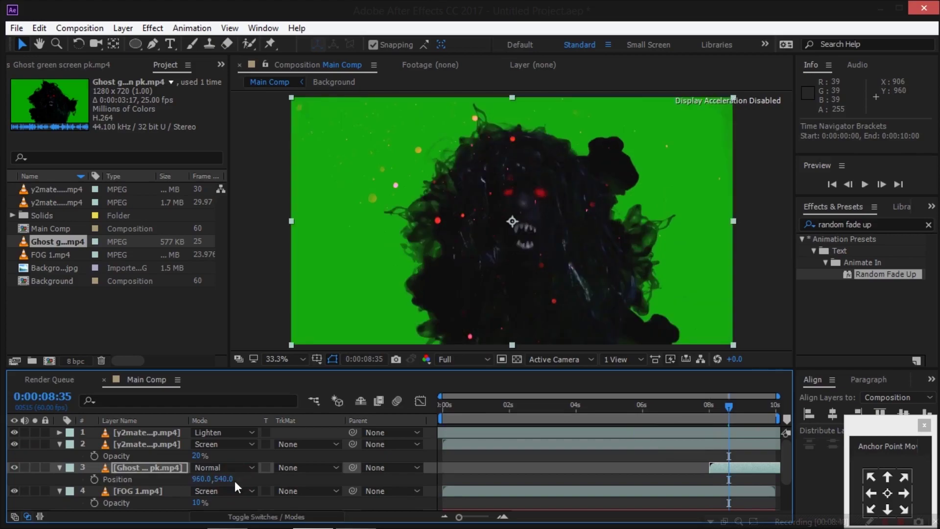
{"action": "left_click", "coordinate": [202, 479]}
{"action": "type", "text": "860"}
{"action": "key", "text": "Return"}
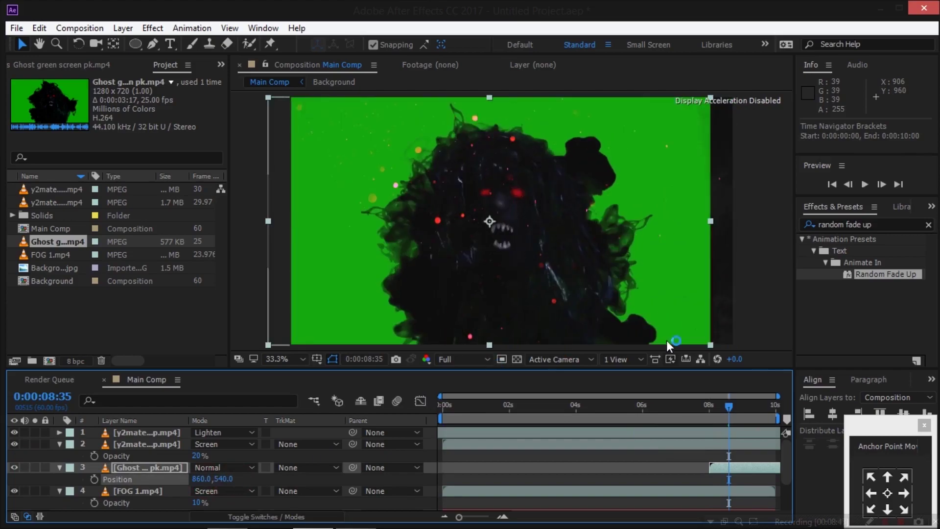
Step: Apply the Keylight (1.2) effect to the Ghost layer and sample its green background as the Screen Colour
{"action": "left_click", "coordinate": [900, 223]}
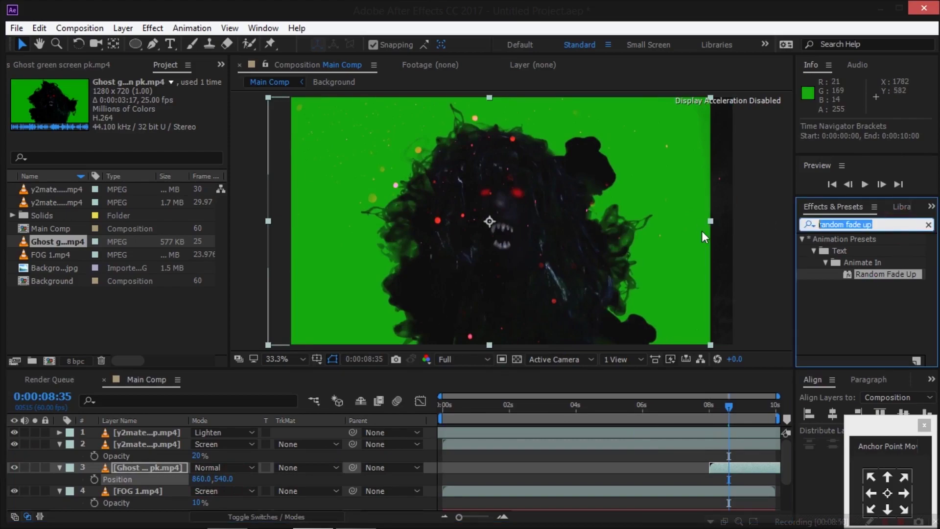
{"action": "type", "text": "keylight"}
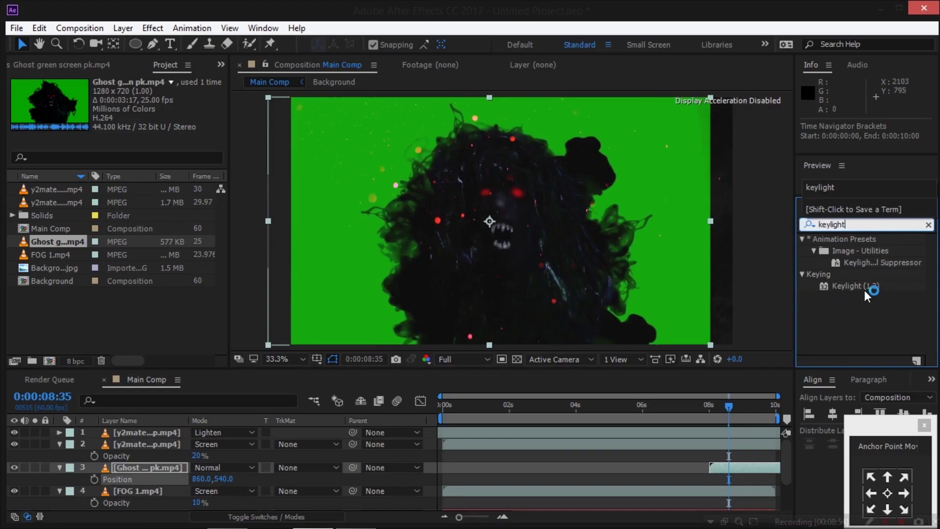
{"action": "left_click_drag", "start_coordinate": [855, 286], "coordinate": [163, 468]}
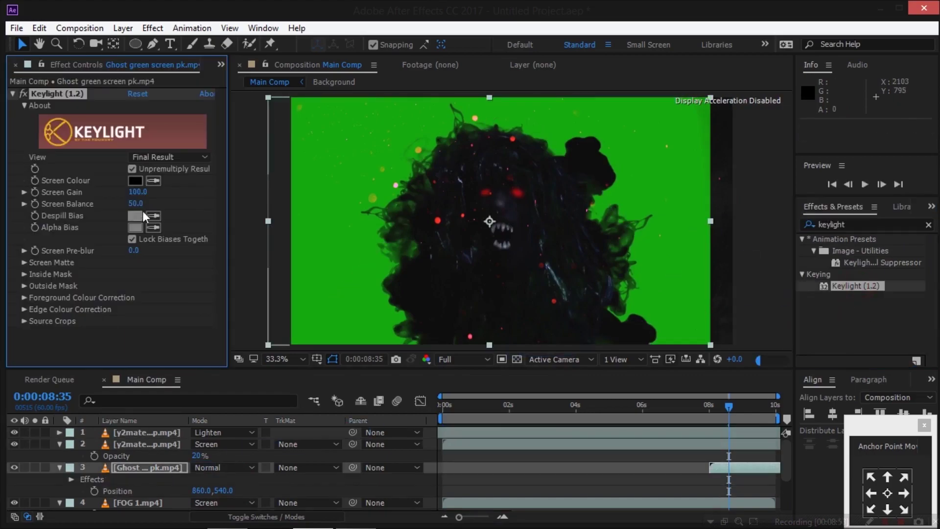
{"action": "left_click", "coordinate": [152, 180]}
{"action": "left_click", "coordinate": [351, 122]}
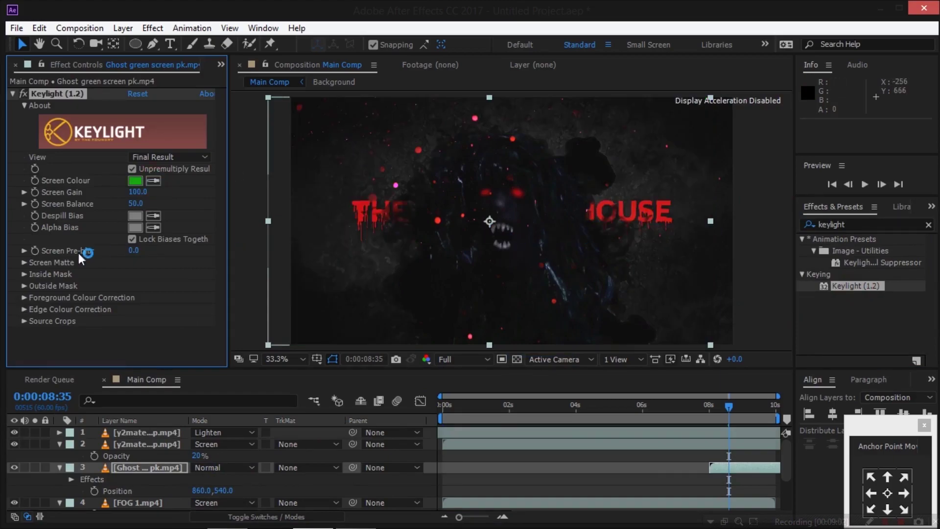
Step: Set Clip Black to 36 in the Ghost layer's Keylight Screen Matte settings
{"action": "left_click", "coordinate": [25, 263]}
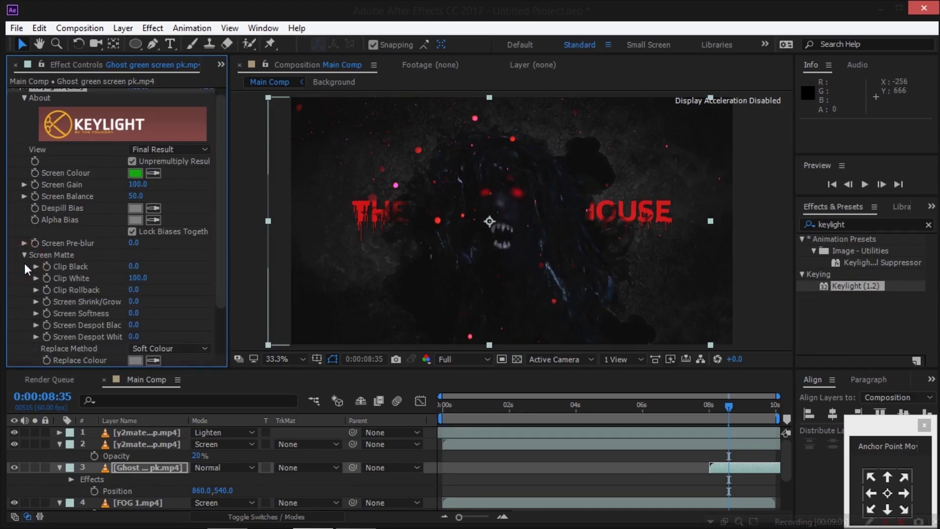
{"action": "left_click", "coordinate": [135, 267]}
{"action": "type", "text": "36"}
{"action": "key", "text": "Return"}
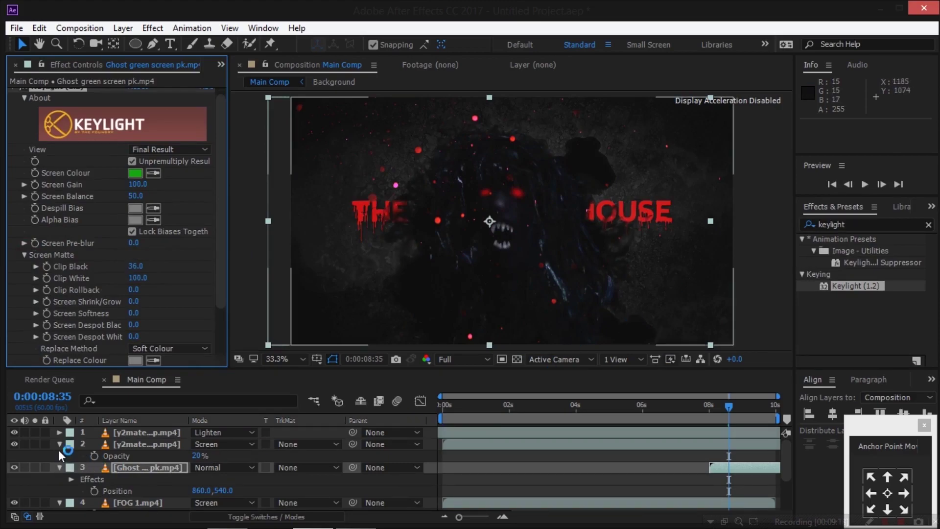
{"action": "left_click", "coordinate": [487, 455]}
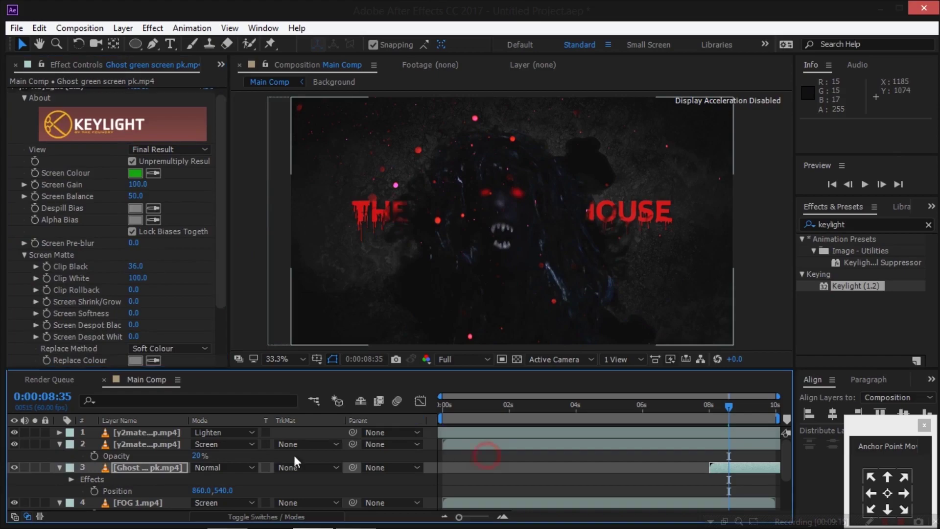
Step: Pre-compose all six layers of Main Comp into a new composition named All
{"action": "left_click", "coordinate": [166, 433]}
{"action": "scroll", "coordinate": [166, 433], "scroll_direction": "down", "scroll_amount": 5}
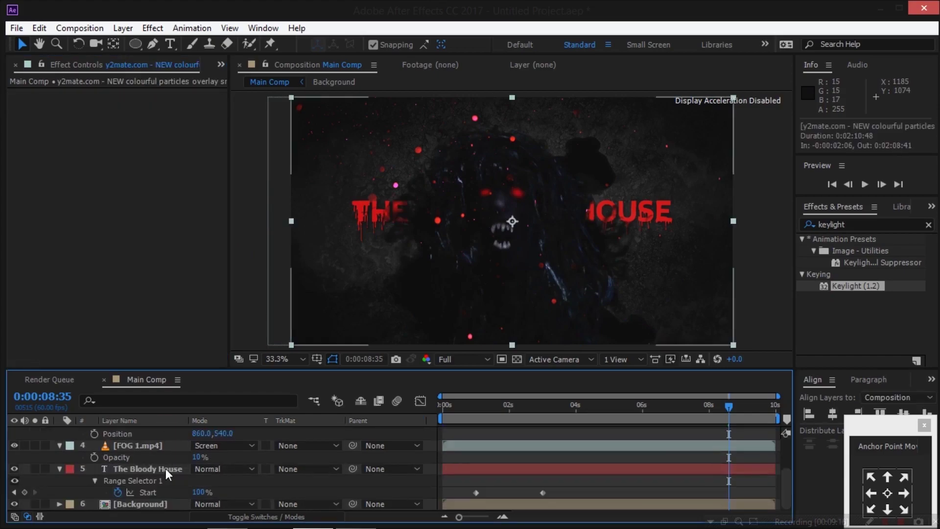
{"action": "left_click", "coordinate": [157, 506], "text": "shift"}
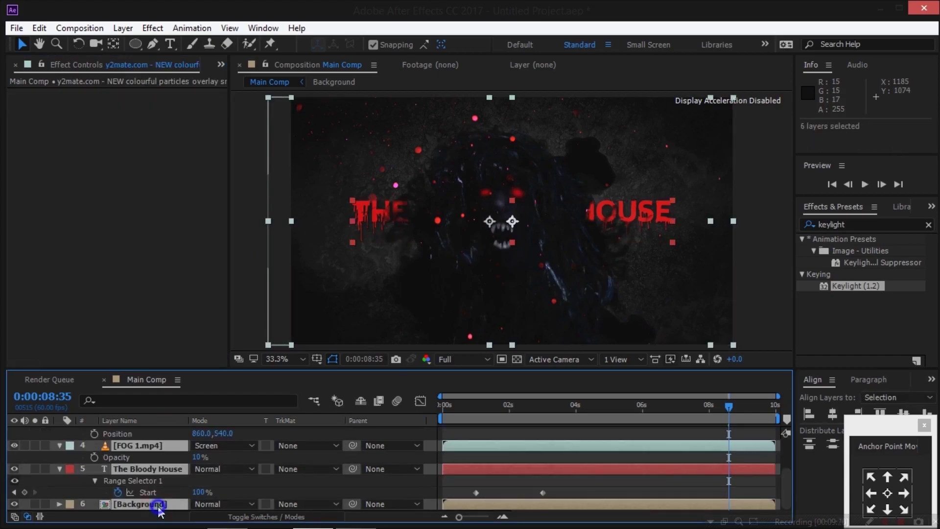
{"action": "right_click", "coordinate": [159, 505]}
{"action": "left_click", "coordinate": [254, 439]}
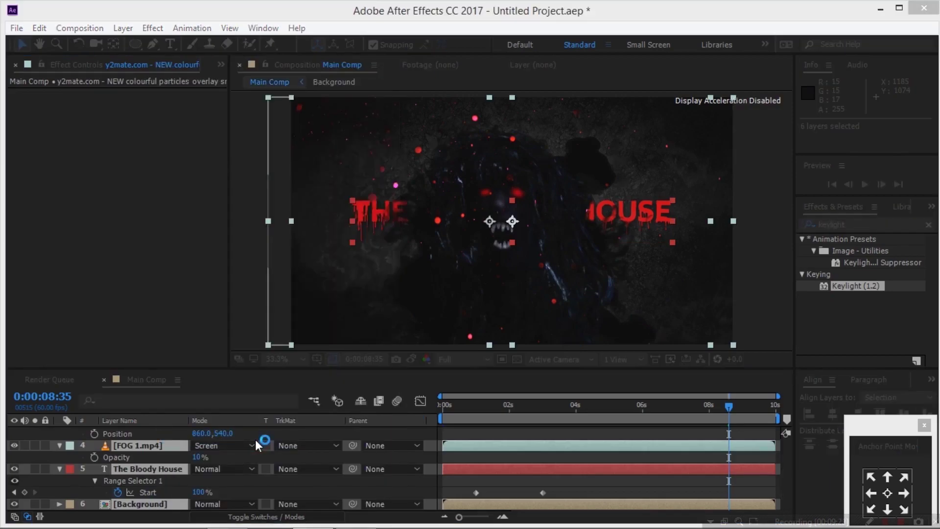
{"action": "type", "text": "All"}
{"action": "key", "text": "Return"}
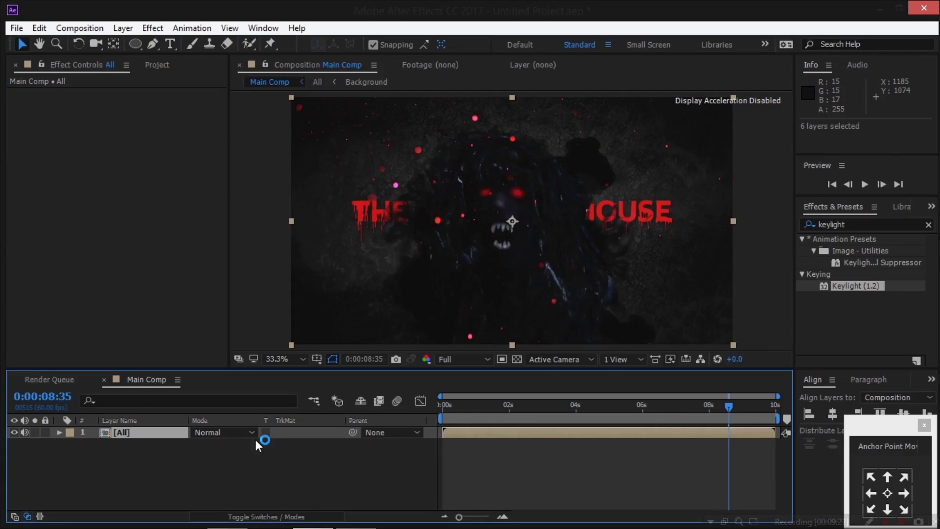
{"action": "left_click", "coordinate": [211, 475]}
Step: Add the expression wiggle(2,5) to the All layer's Position
{"action": "left_click", "coordinate": [123, 436]}
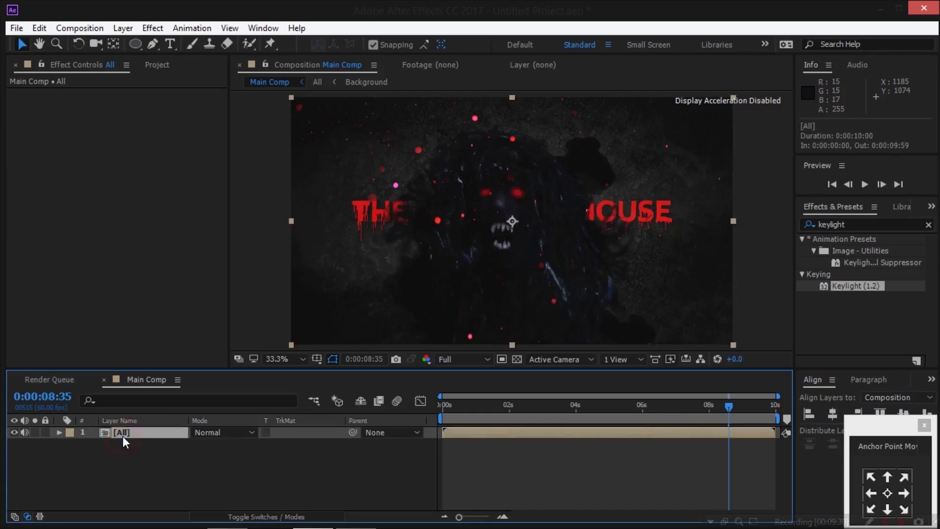
{"action": "key", "text": "p"}
{"action": "left_click", "coordinate": [95, 445], "text": "alt"}
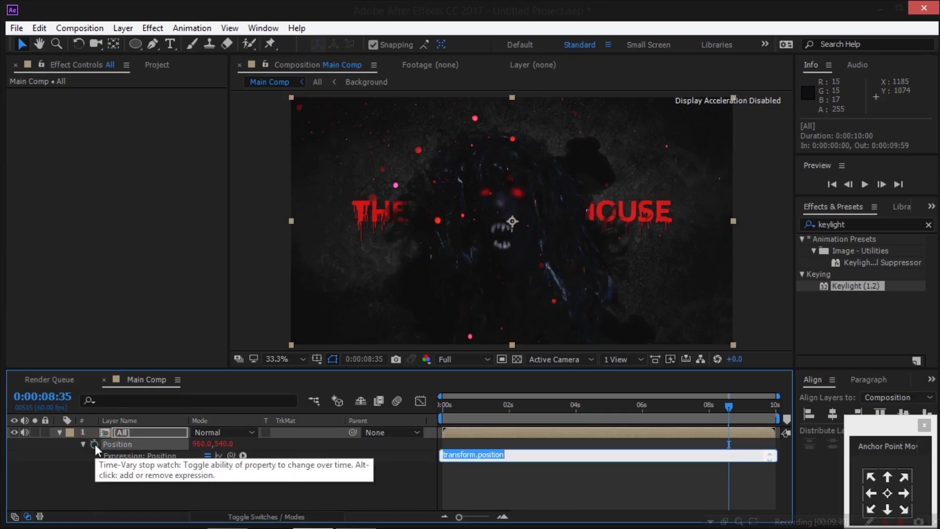
{"action": "type", "text": "wiggle(2,5"}
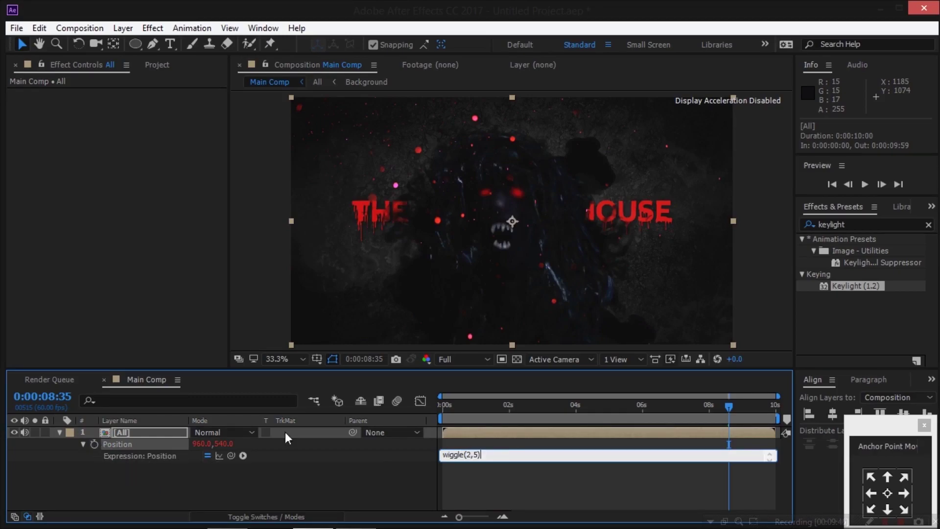
{"action": "left_click", "coordinate": [506, 481]}
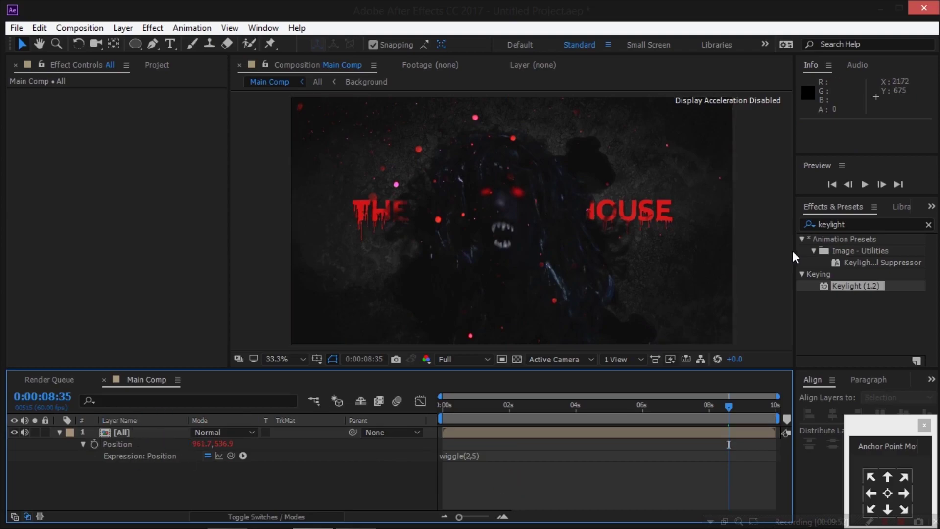
Step: Check the right edge of the frame at 0:00:05:01 and apply the Motion Tile effect to the All layer
{"action": "scroll", "coordinate": [745, 245], "scroll_direction": "up", "scroll_amount": 2}
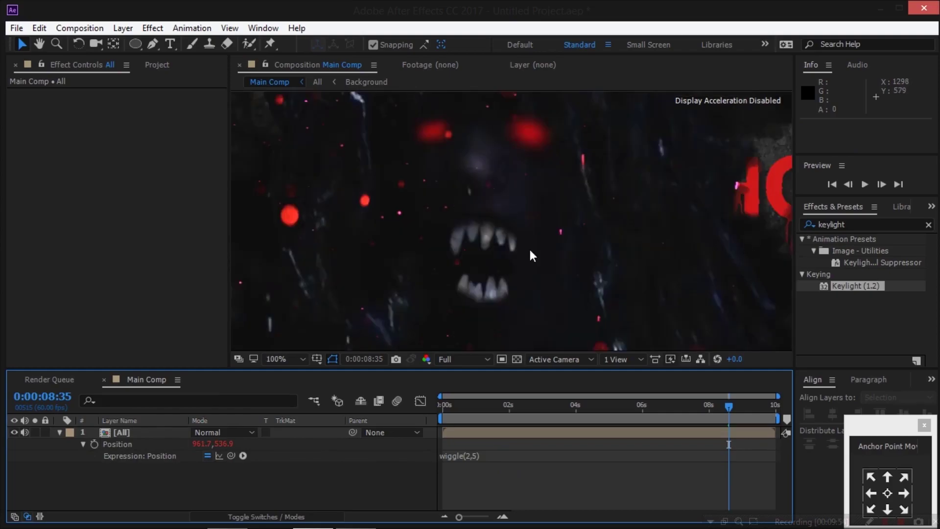
{"action": "left_click_drag", "start_coordinate": [714, 252], "coordinate": [420, 245]}
{"action": "left_click_drag", "start_coordinate": [607, 232], "coordinate": [342, 237]}
{"action": "scroll", "coordinate": [632, 260], "scroll_direction": "up", "scroll_amount": 1}
{"action": "left_click_drag", "start_coordinate": [657, 268], "coordinate": [550, 269]}
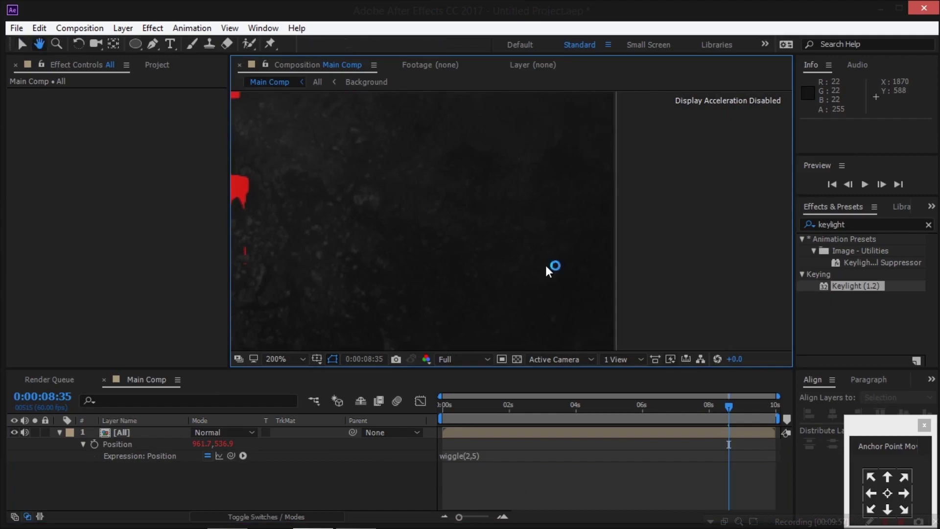
{"action": "left_click", "coordinate": [610, 416]}
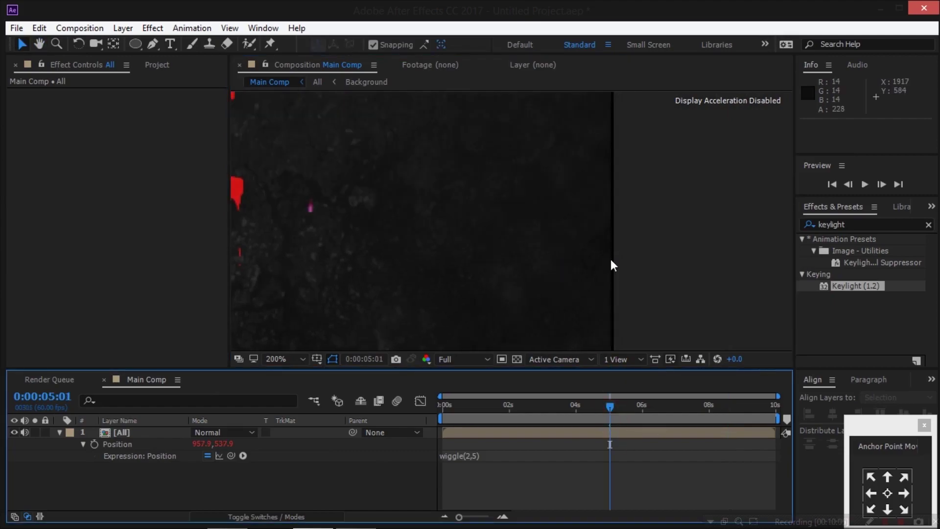
{"action": "left_click", "coordinate": [871, 224]}
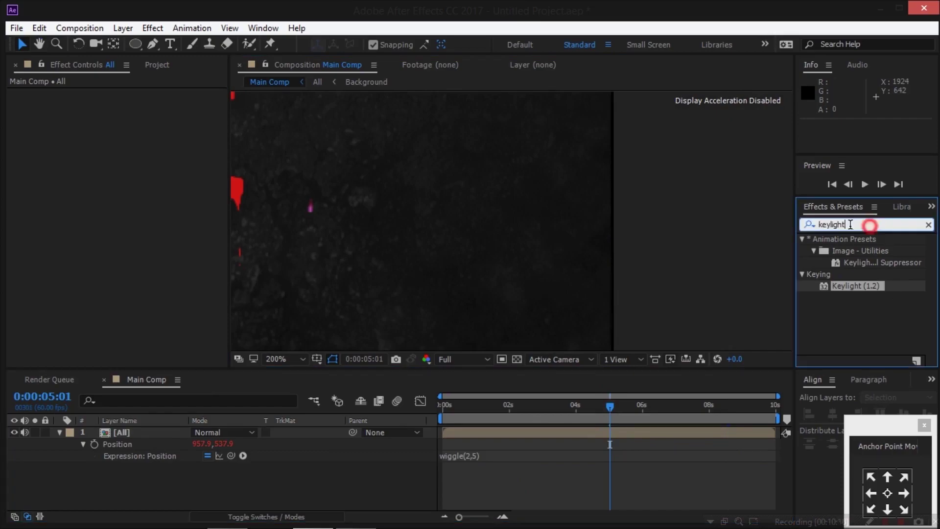
{"action": "type", "text": "m"}
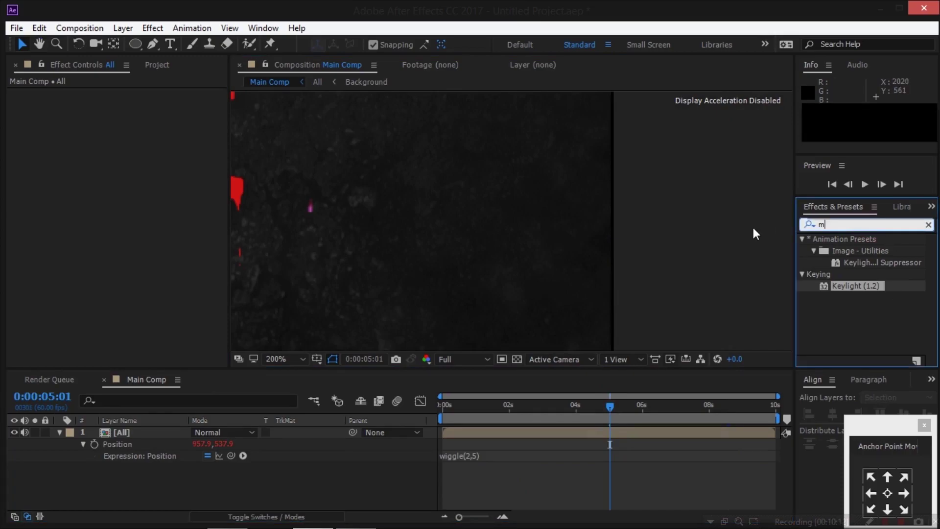
{"action": "type", "text": "otion tile"}
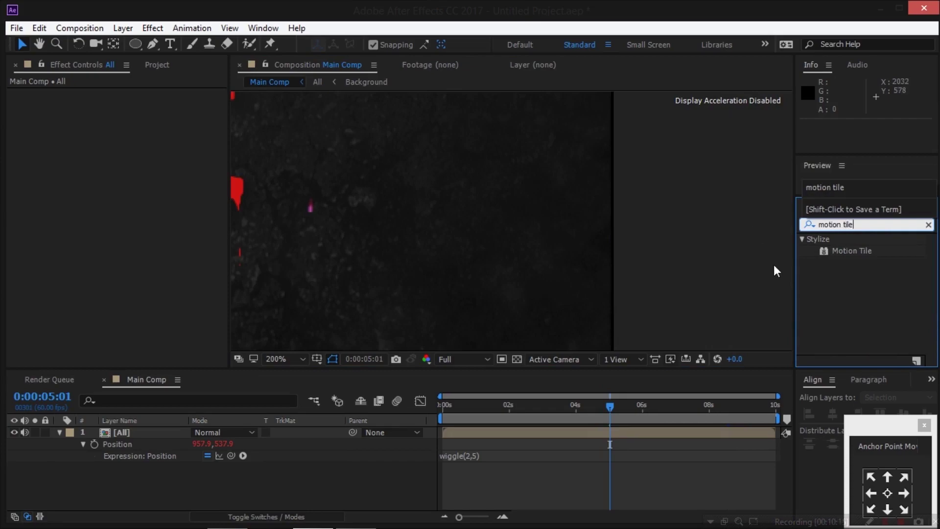
{"action": "left_click_drag", "start_coordinate": [859, 251], "coordinate": [160, 434]}
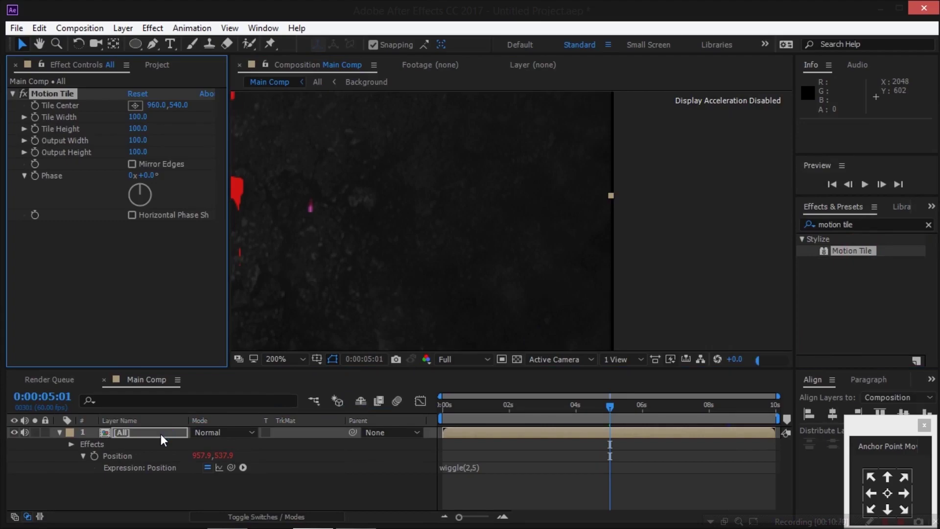
Step: Set the Motion Tile's Output Width to 330 and Output Height to 240, and check the whole frame
{"action": "left_click", "coordinate": [139, 140]}
{"action": "type", "text": "33"}
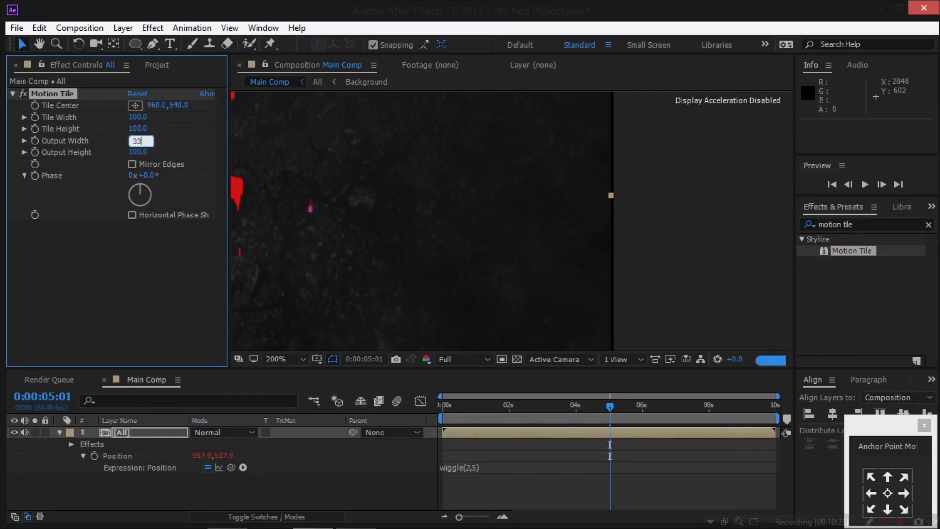
{"action": "type", "text": "0"}
{"action": "key", "text": "Return"}
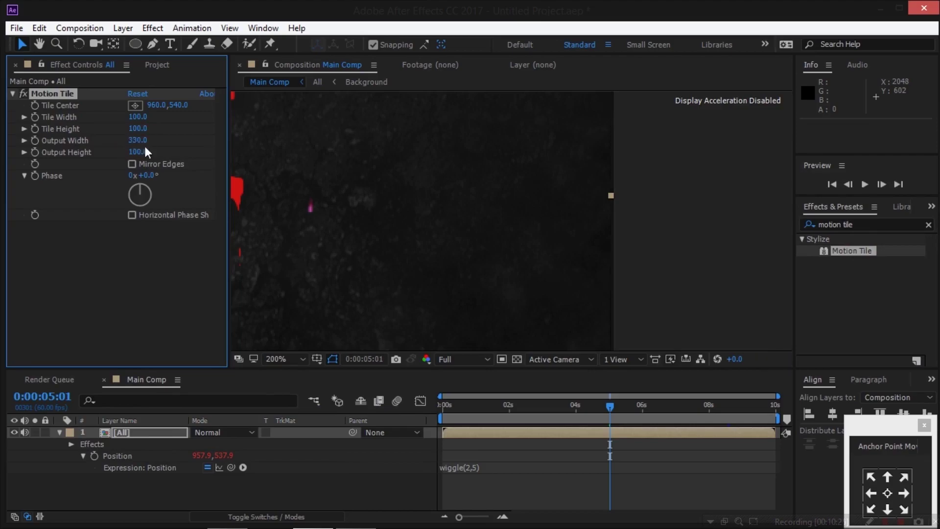
{"action": "left_click", "coordinate": [137, 148]}
{"action": "type", "text": "24"}
{"action": "key", "text": "Return"}
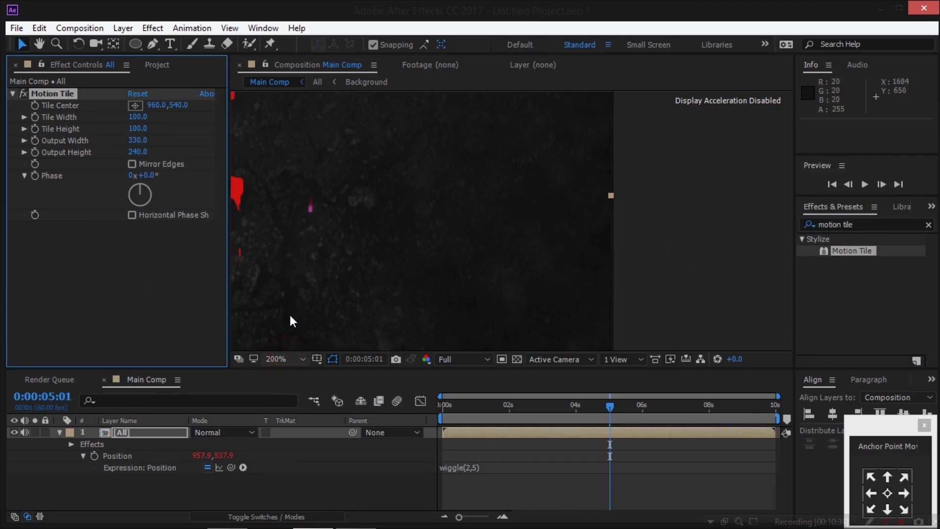
{"action": "left_click", "coordinate": [276, 359]}
{"action": "left_click", "coordinate": [327, 127]}
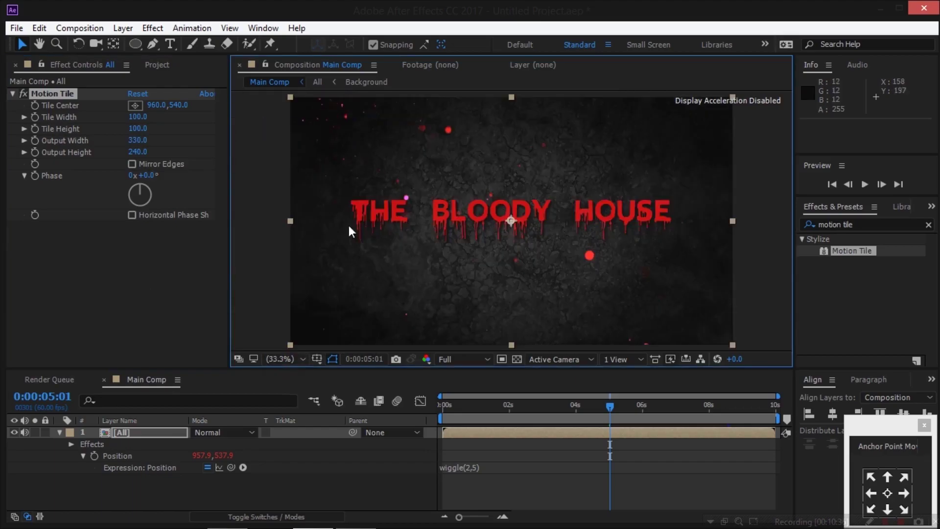
{"action": "left_click", "coordinate": [545, 486]}
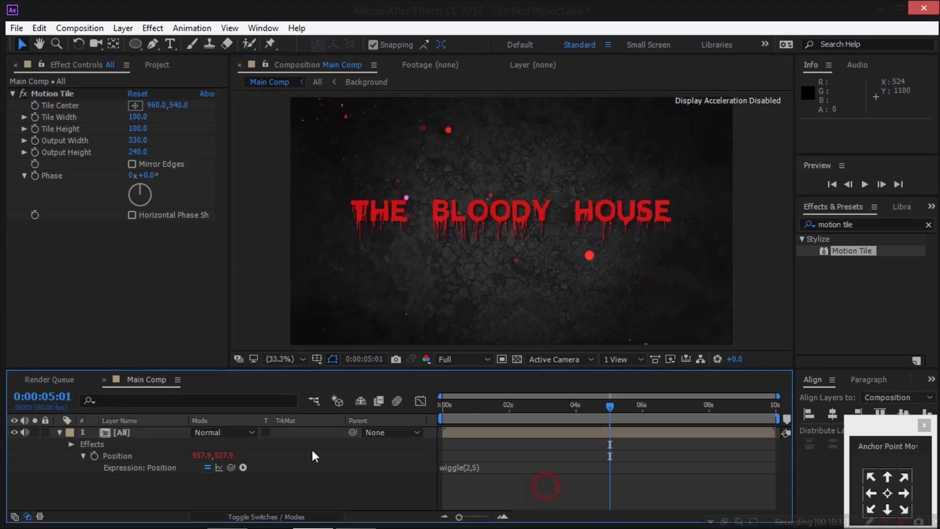
Step: Add a Scale keyframe to the All layer at 0:00:00:00
{"action": "left_click", "coordinate": [153, 431]}
{"action": "key", "text": "s"}
{"action": "left_click_drag", "start_coordinate": [468, 407], "coordinate": [405, 414]}
{"action": "left_click", "coordinate": [94, 444]}
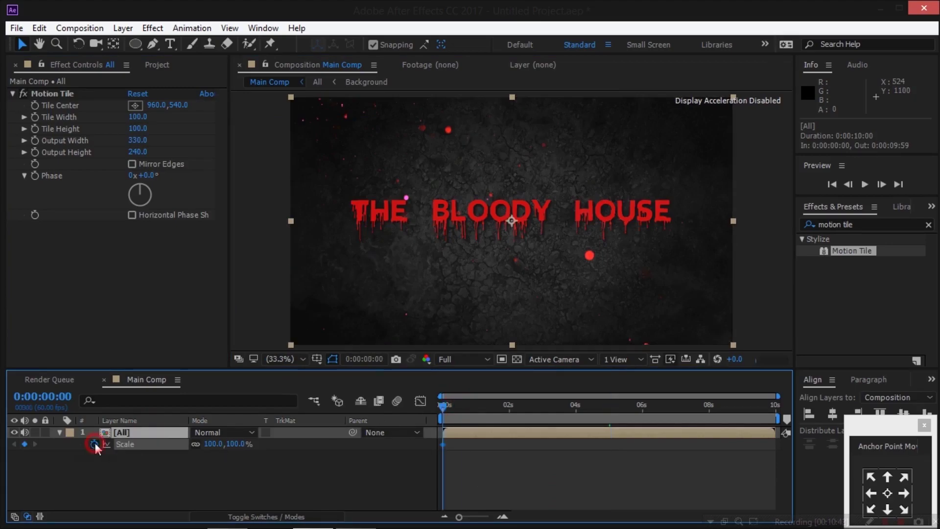
Step: Set the All layer's Scale to 105% at 0:00:08:00
{"action": "left_click", "coordinate": [709, 411]}
{"action": "left_click", "coordinate": [881, 185]}
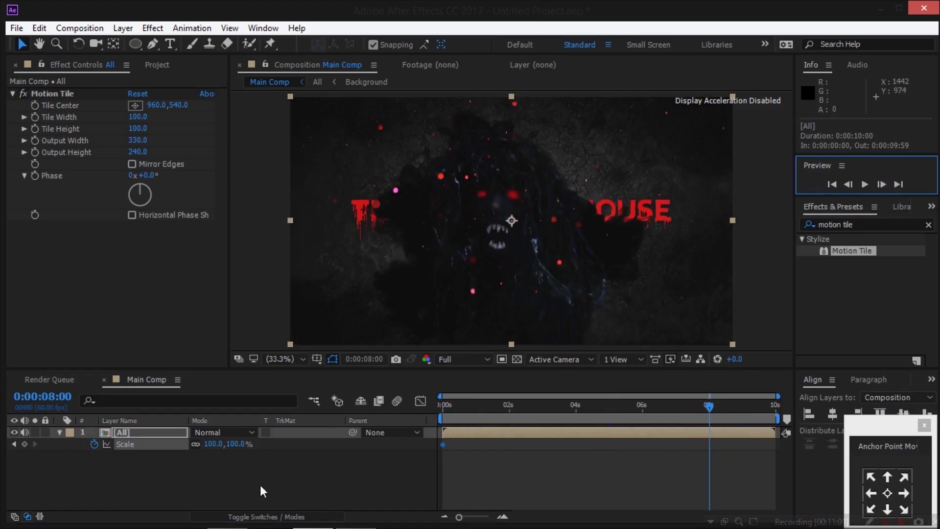
{"action": "left_click", "coordinate": [210, 443]}
{"action": "type", "text": "1"}
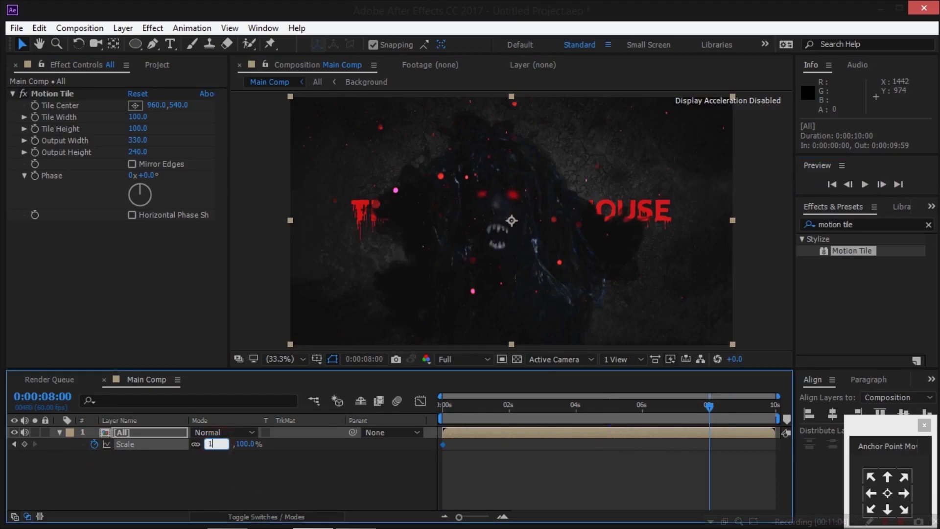
{"action": "type", "text": "05"}
{"action": "key", "text": "Return"}
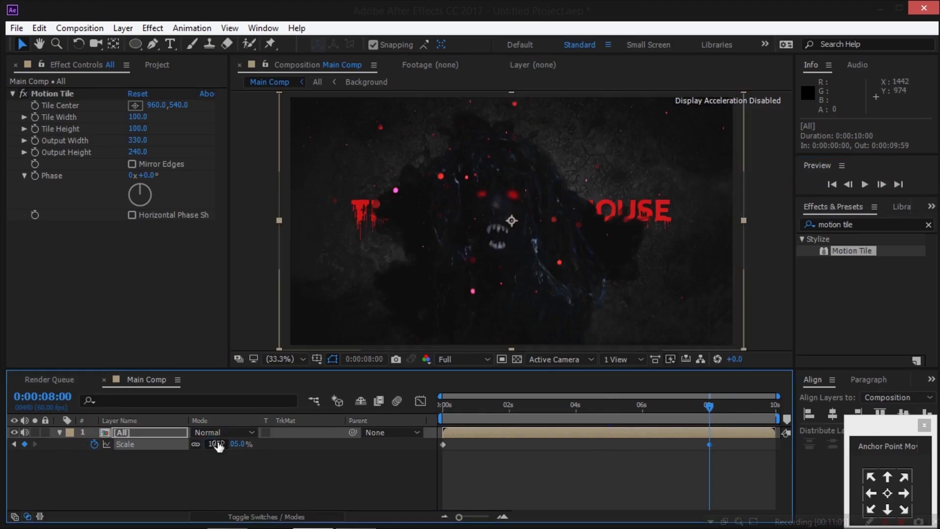
Step: Create a comp-sized black solid above the All layer with the default settings
{"action": "left_click", "coordinate": [185, 485]}
{"action": "right_click", "coordinate": [185, 485]}
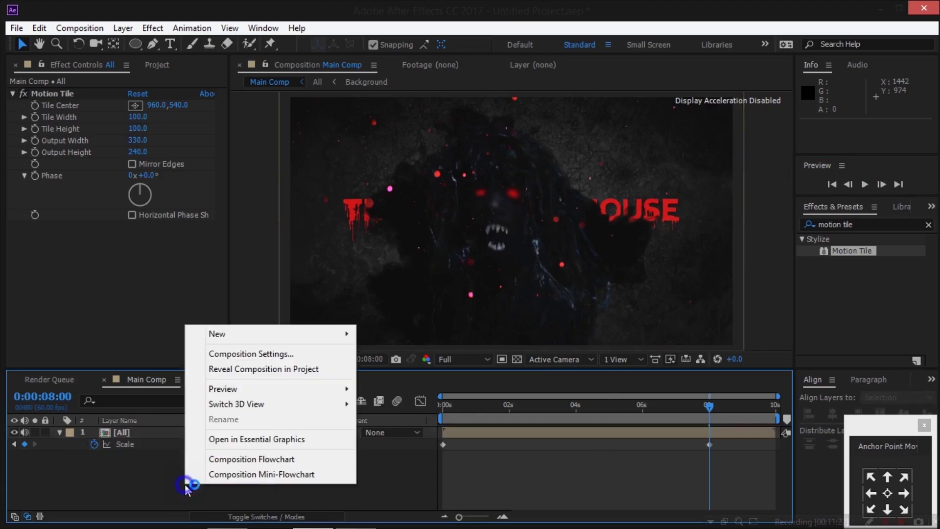
{"action": "mouse_move", "coordinate": [328, 333]}
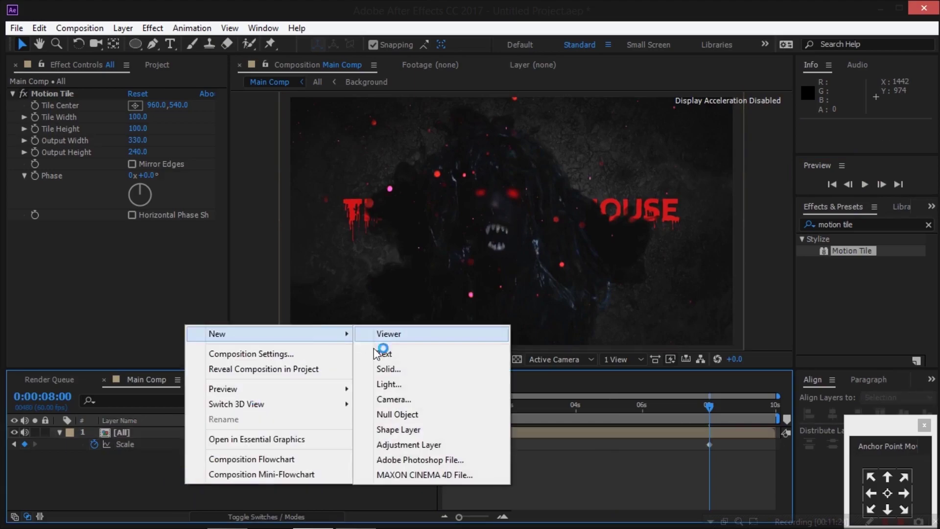
{"action": "left_click", "coordinate": [389, 369]}
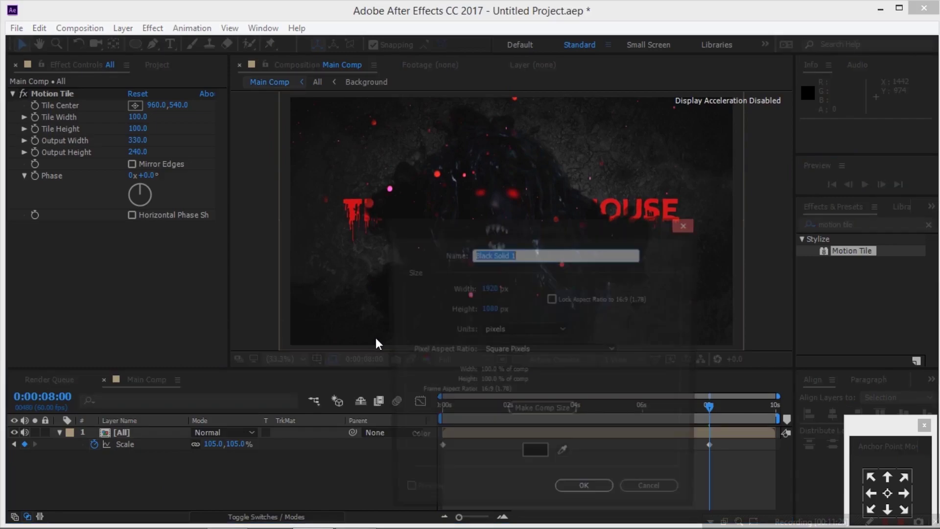
{"action": "left_click", "coordinate": [584, 495]}
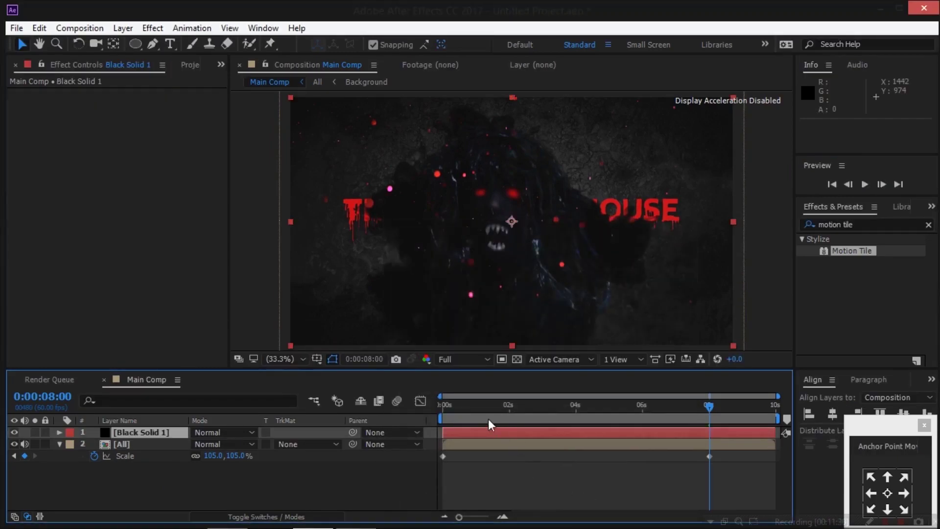
Step: Keyframe the black solid's Opacity from 100% at 0:00:00:00 to 0% at 0:00:01:00 for a fade-in
{"action": "left_click", "coordinate": [472, 405]}
{"action": "left_click_drag", "start_coordinate": [472, 407], "coordinate": [421, 415]}
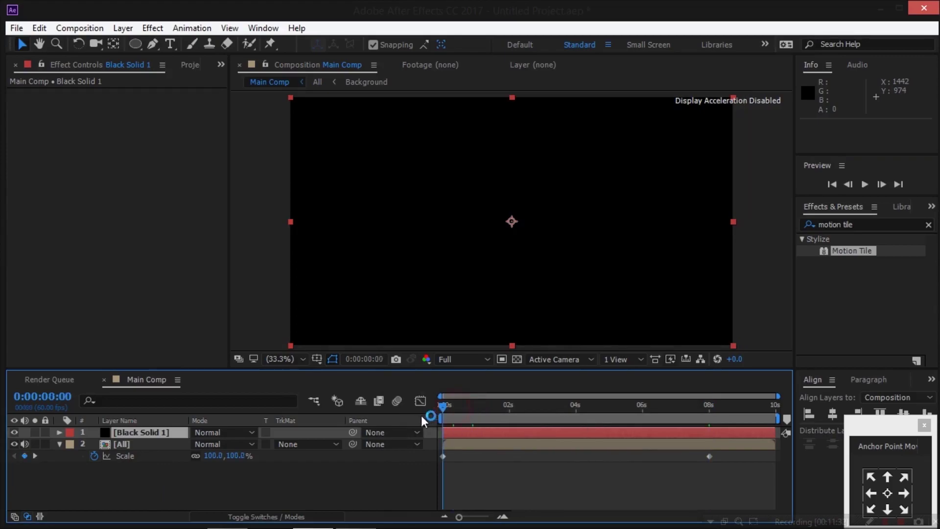
{"action": "left_click", "coordinate": [148, 432]}
{"action": "key", "text": "t"}
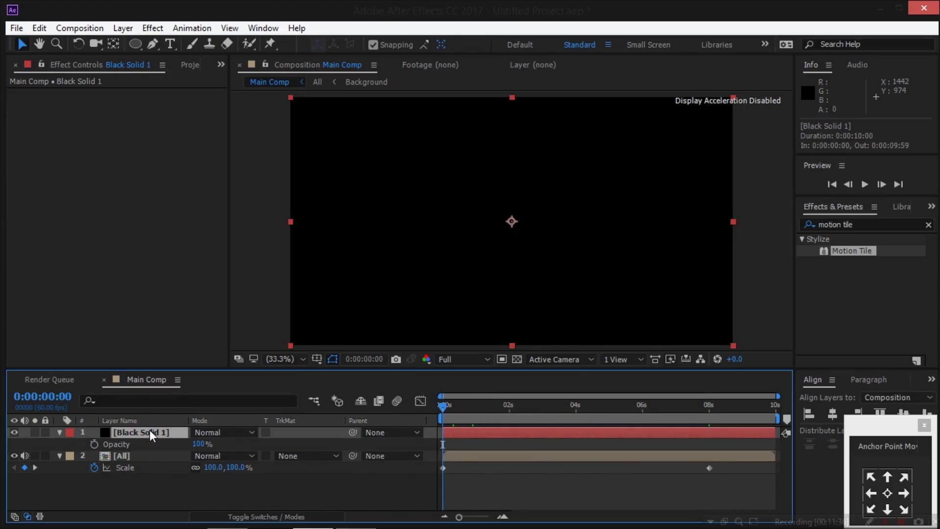
{"action": "left_click", "coordinate": [94, 444]}
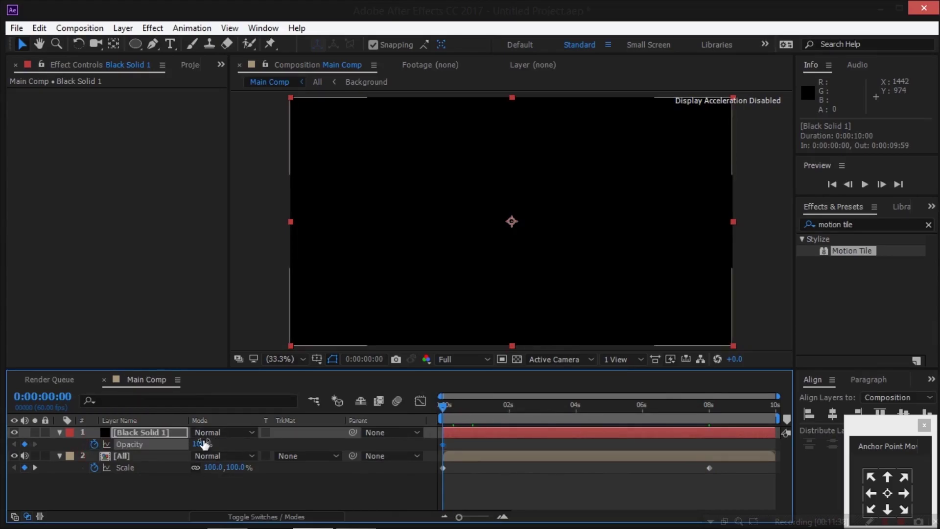
{"action": "left_click", "coordinate": [474, 407]}
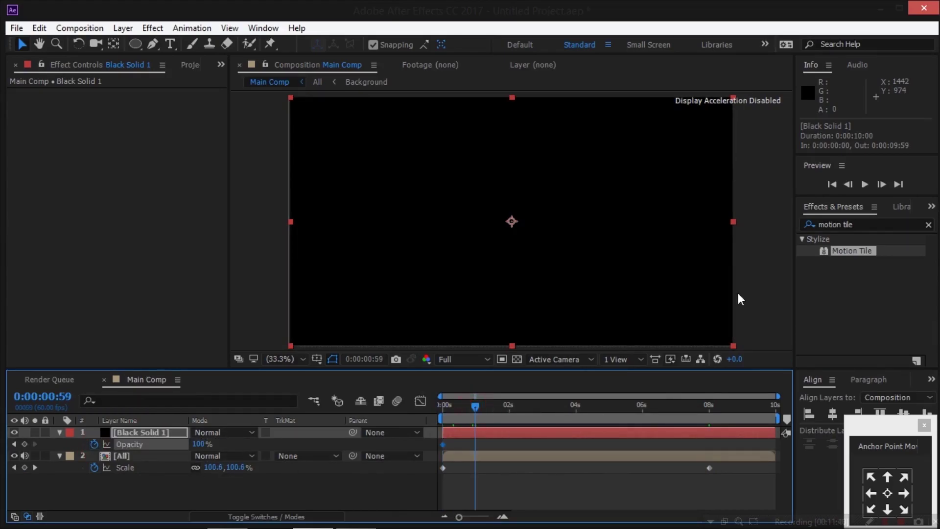
{"action": "left_click", "coordinate": [884, 183]}
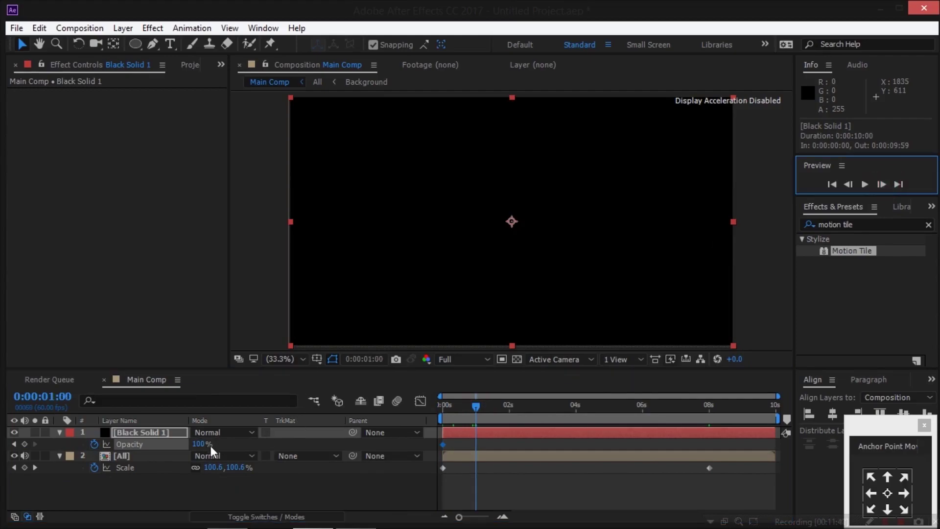
{"action": "left_click_drag", "start_coordinate": [201, 444], "coordinate": [91, 455]}
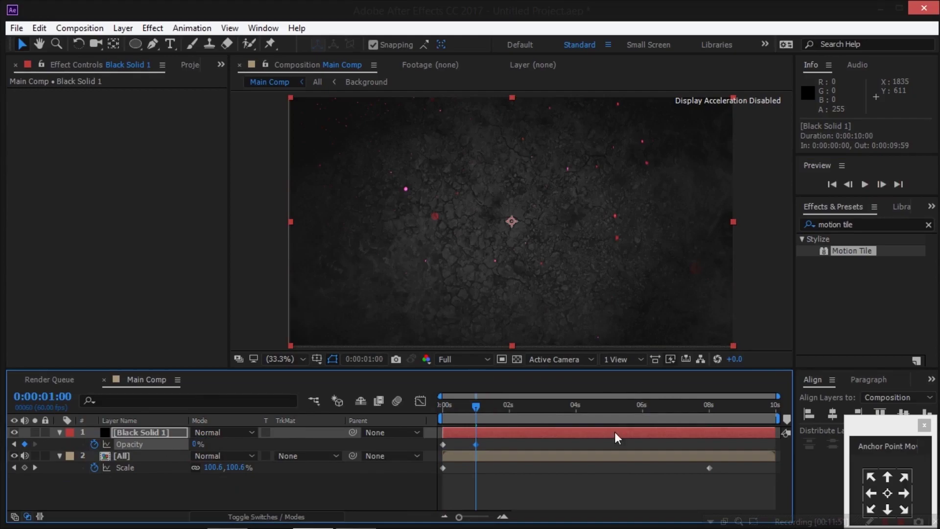
Step: Keyframe the black solid's Opacity at 0% at 0:00:07:00 and 100% at 0:00:07:30 for a fade-out
{"action": "left_click", "coordinate": [677, 407]}
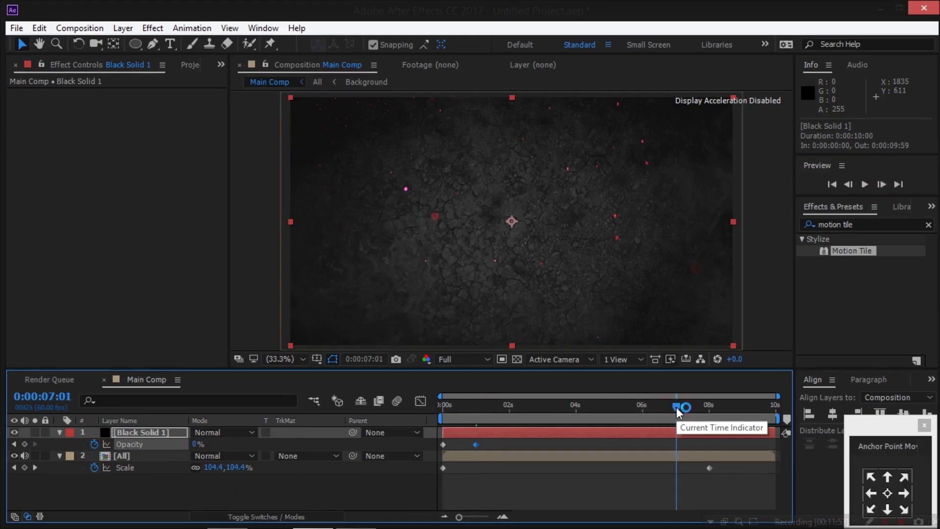
{"action": "left_click", "coordinate": [845, 185]}
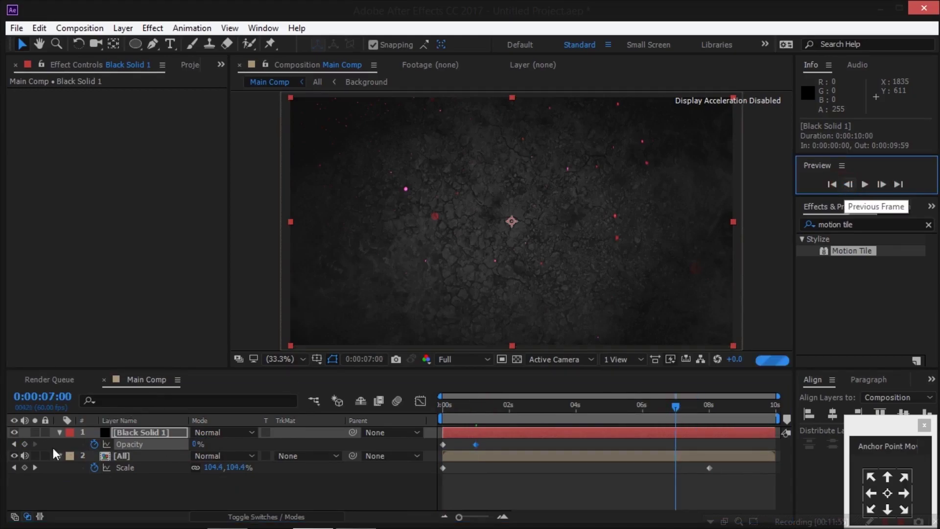
{"action": "left_click", "coordinate": [25, 444]}
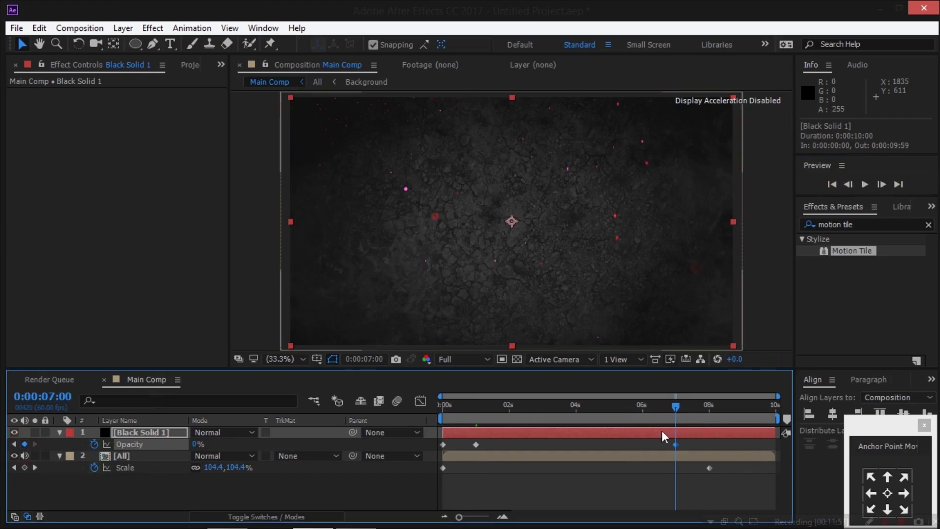
{"action": "left_click", "coordinate": [692, 407]}
{"action": "left_click", "coordinate": [885, 185]}
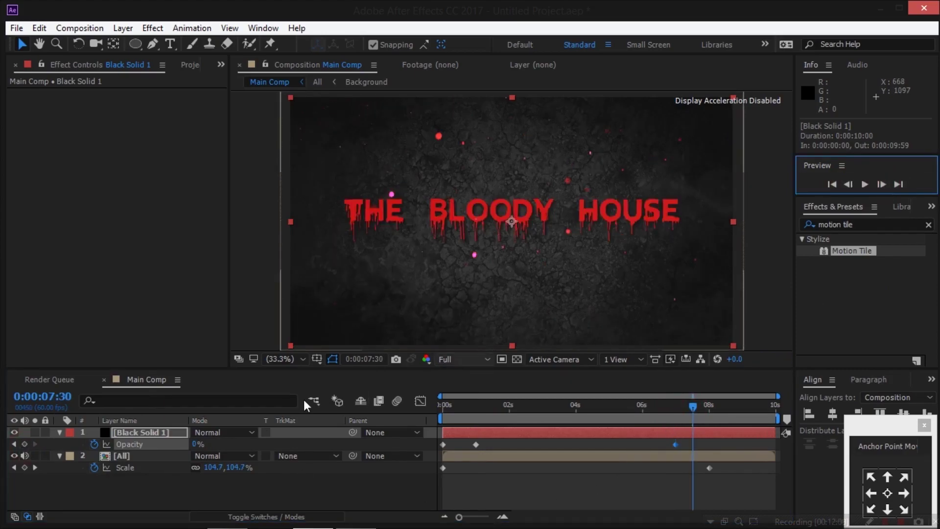
{"action": "left_click", "coordinate": [196, 444]}
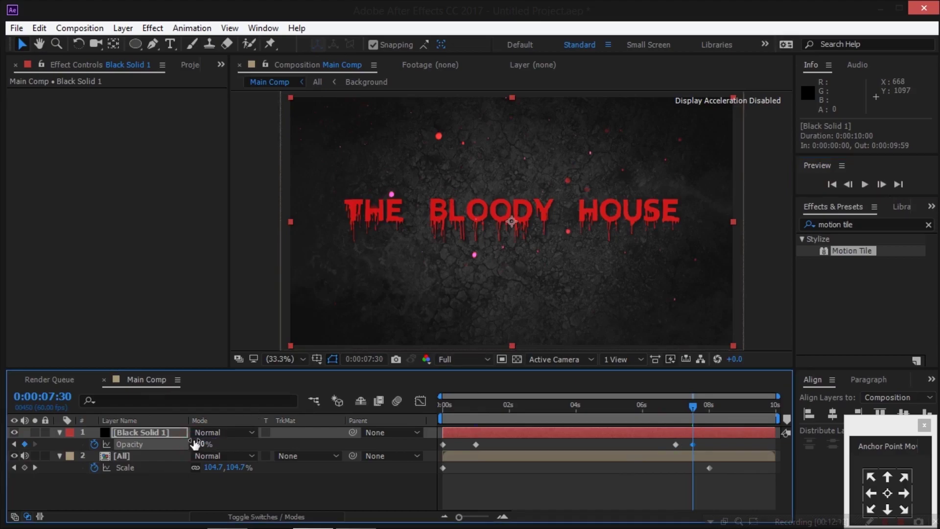
Step: Split the black solid at 0:00:08:00 and delete the part after the split
{"action": "left_click", "coordinate": [709, 411]}
{"action": "left_click", "coordinate": [882, 184]}
{"action": "left_click", "coordinate": [132, 444]}
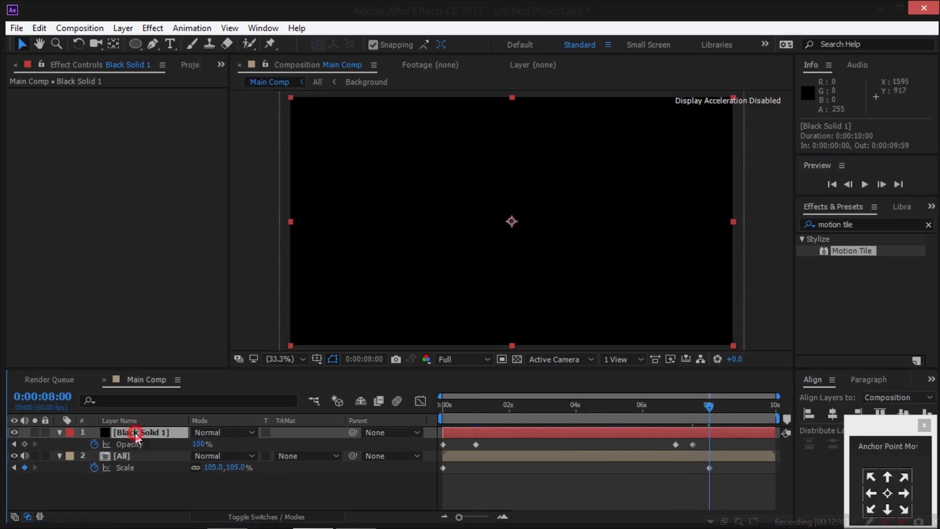
{"action": "left_click", "coordinate": [39, 28]}
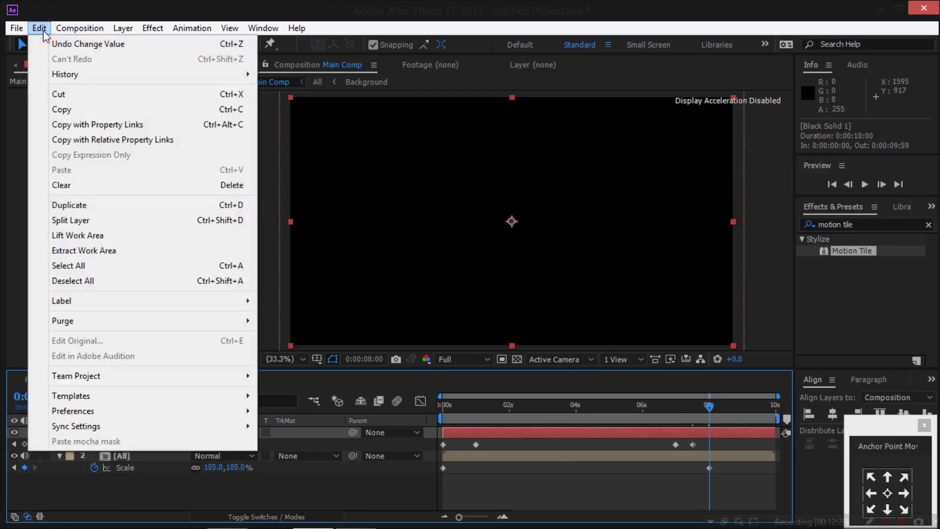
{"action": "left_click", "coordinate": [182, 220]}
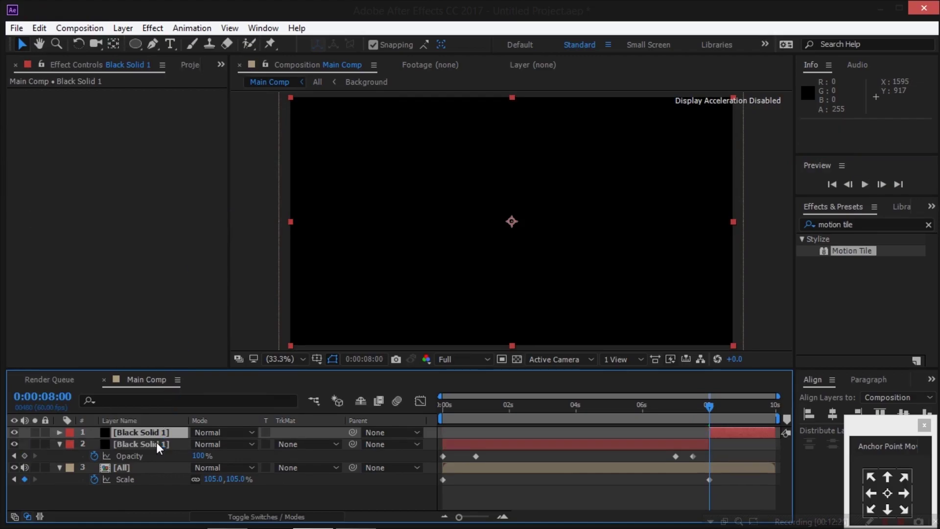
{"action": "key", "text": "Delete"}
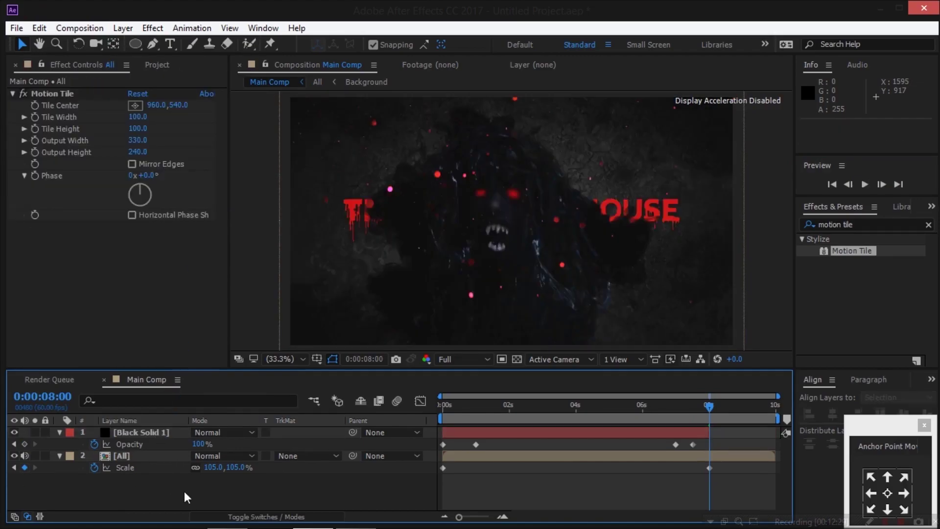
Step: Create a new black solid named Anamorphic on top of the other layers
{"action": "right_click", "coordinate": [184, 491]}
{"action": "mouse_move", "coordinate": [318, 340]}
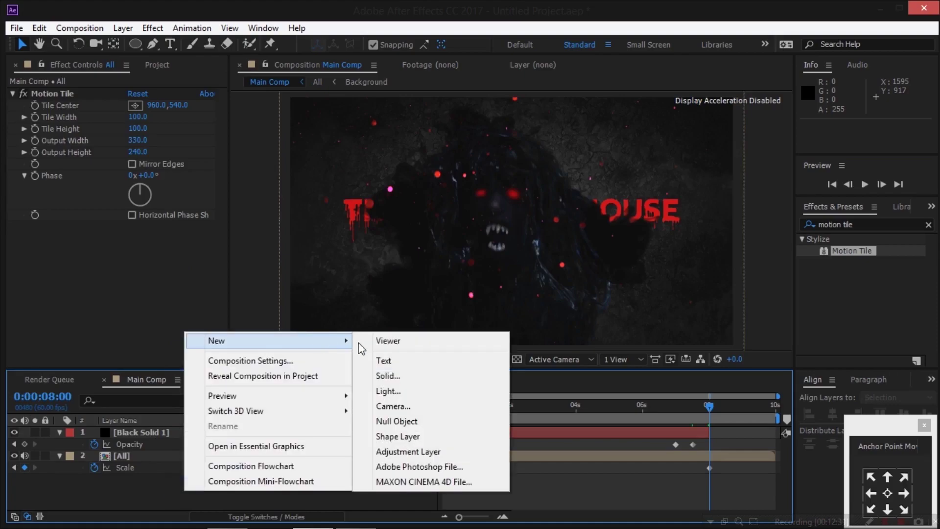
{"action": "left_click", "coordinate": [393, 376]}
{"action": "type", "text": "Anamorphic"}
{"action": "key", "text": "Return"}
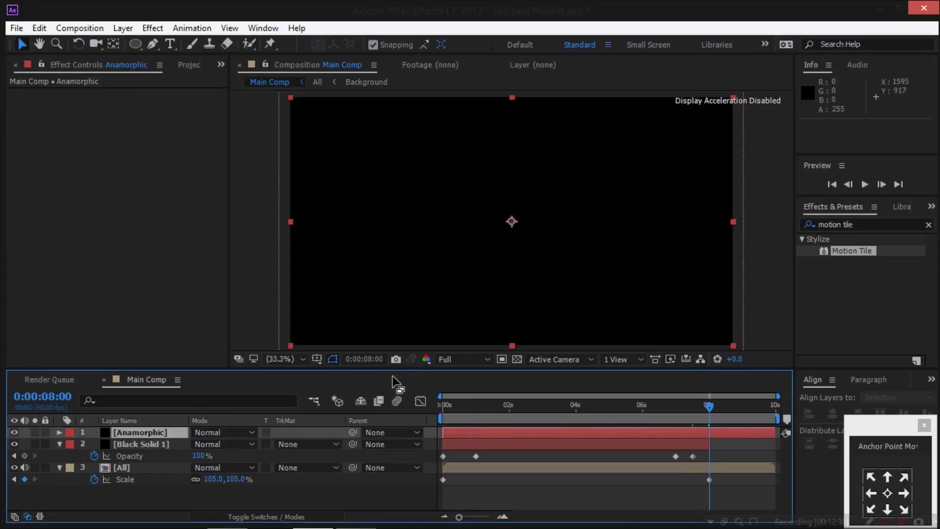
Step: Show the Title/Action Safe margins and the rulers in the composition view
{"action": "left_click", "coordinate": [319, 361]}
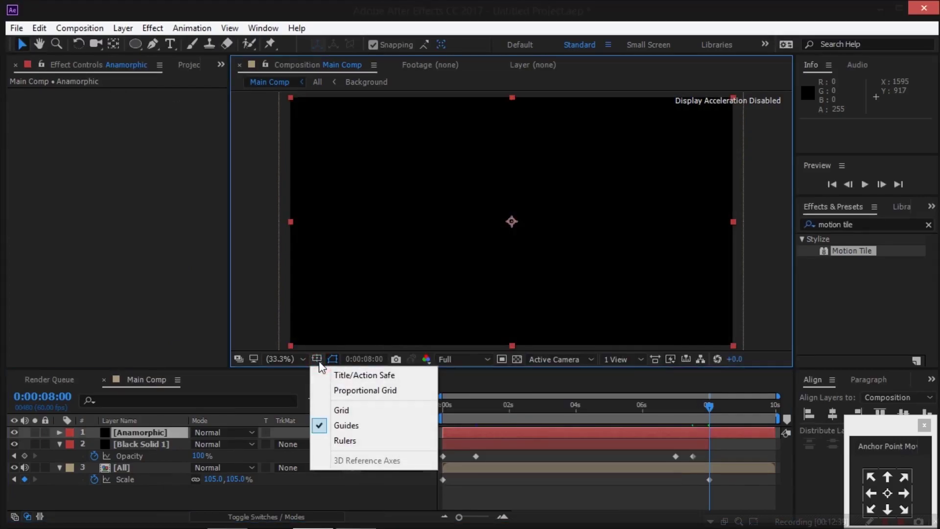
{"action": "left_click", "coordinate": [330, 375]}
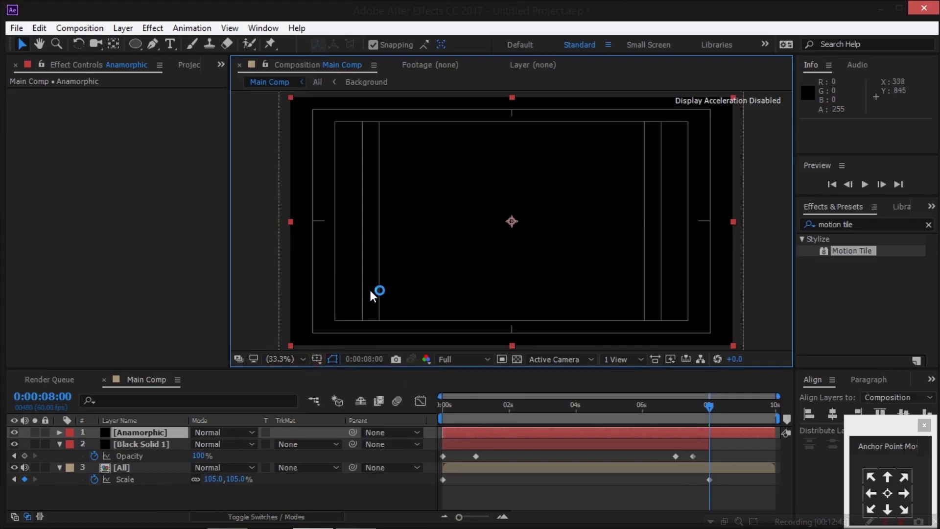
{"action": "key", "text": "ctrl+r"}
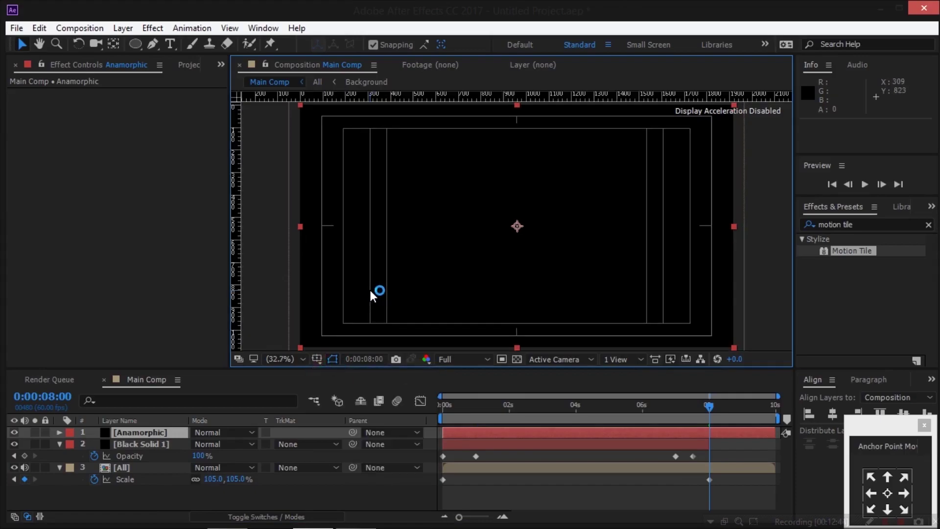
{"action": "scroll", "coordinate": [550, 129], "scroll_direction": "up", "scroll_amount": 1}
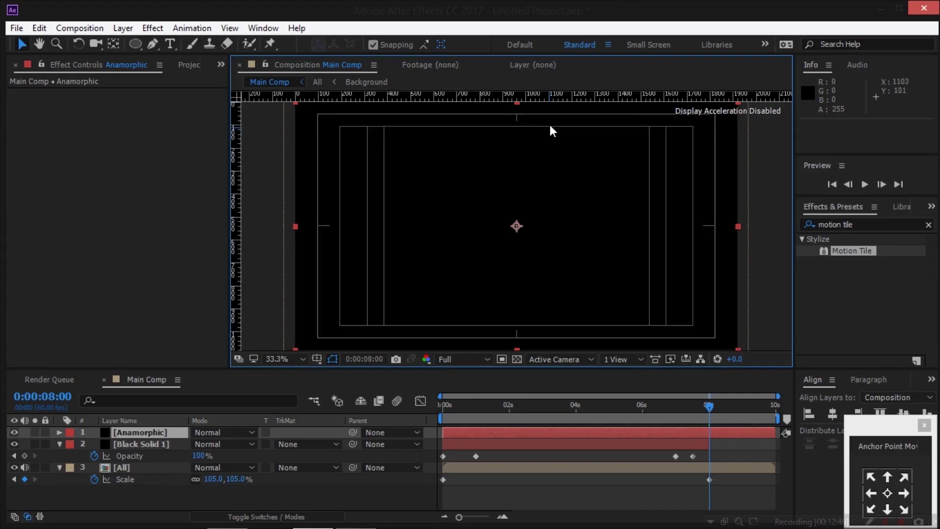
Step: Place two horizontal guides along the upper and lower edges of the title-safe area
{"action": "scroll", "coordinate": [550, 127], "scroll_direction": "up", "scroll_amount": 2}
{"action": "key", "text": "space"}
{"action": "left_click_drag", "start_coordinate": [550, 128], "coordinate": [535, 391]}
{"action": "left_click_drag", "start_coordinate": [560, 97], "coordinate": [556, 190]}
{"action": "key", "text": "space"}
{"action": "scroll", "coordinate": [533, 261], "scroll_direction": "down", "scroll_amount": 3}
{"action": "left_click_drag", "start_coordinate": [515, 346], "coordinate": [577, 143]}
{"action": "scroll", "coordinate": [541, 250], "scroll_direction": "up", "scroll_amount": 3}
{"action": "left_click", "coordinate": [298, 359]}
{"action": "left_click", "coordinate": [289, 100]}
{"action": "left_click", "coordinate": [516, 499]}
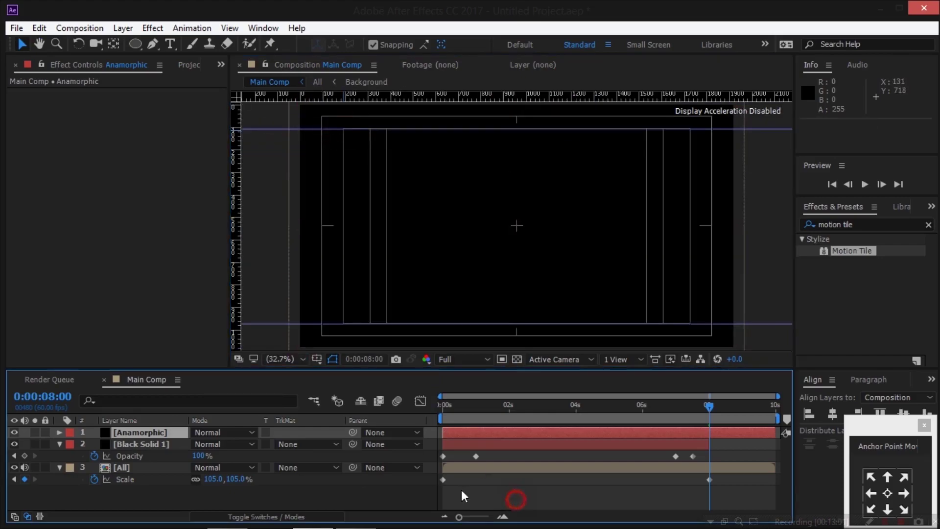
Step: Mask the Anamorphic solid with a rectangle between the two guides, wider than the frame, and set the mask mode to Subtract
{"action": "left_click", "coordinate": [148, 433]}
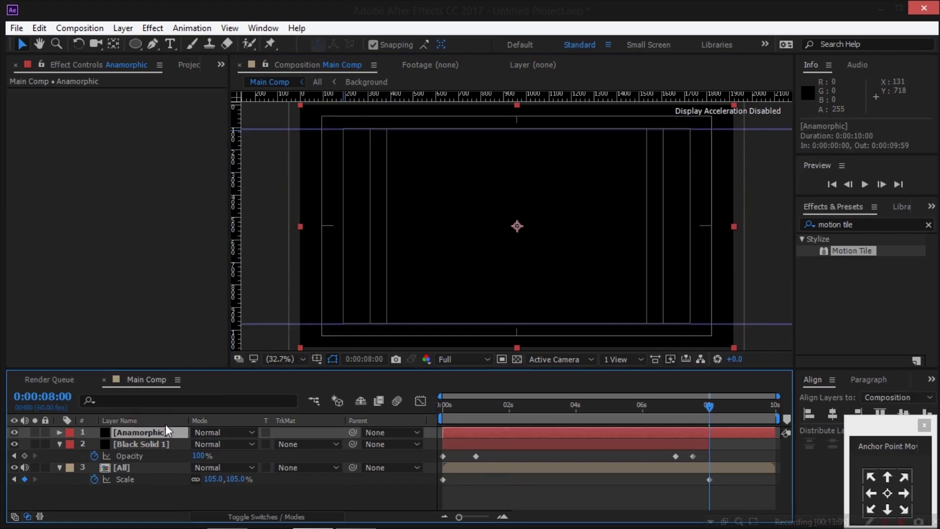
{"action": "left_click_drag", "start_coordinate": [135, 44], "coordinate": [187, 49]}
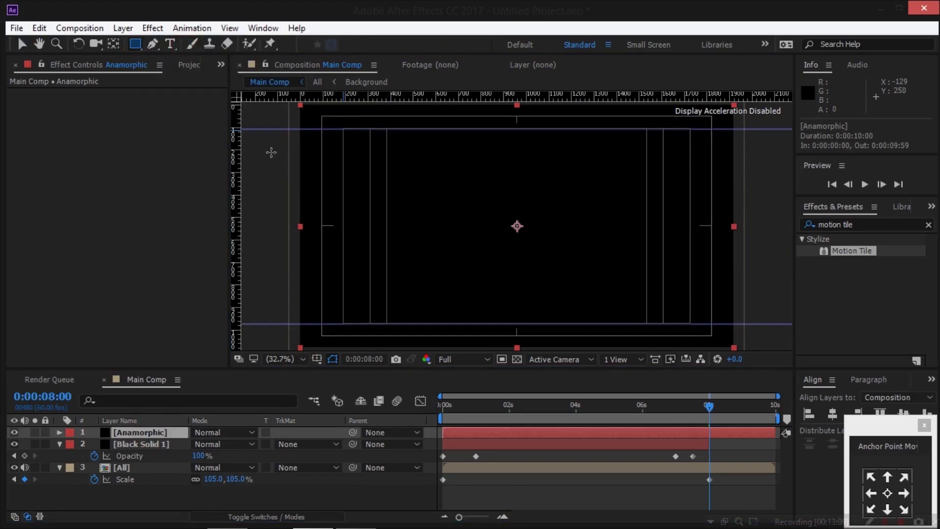
{"action": "left_click_drag", "start_coordinate": [264, 129], "coordinate": [754, 324]}
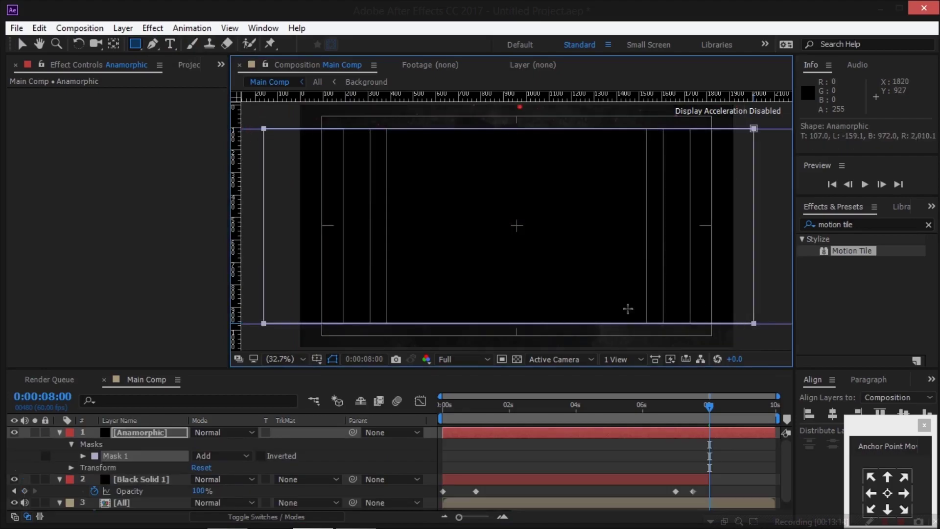
{"action": "left_click", "coordinate": [230, 455]}
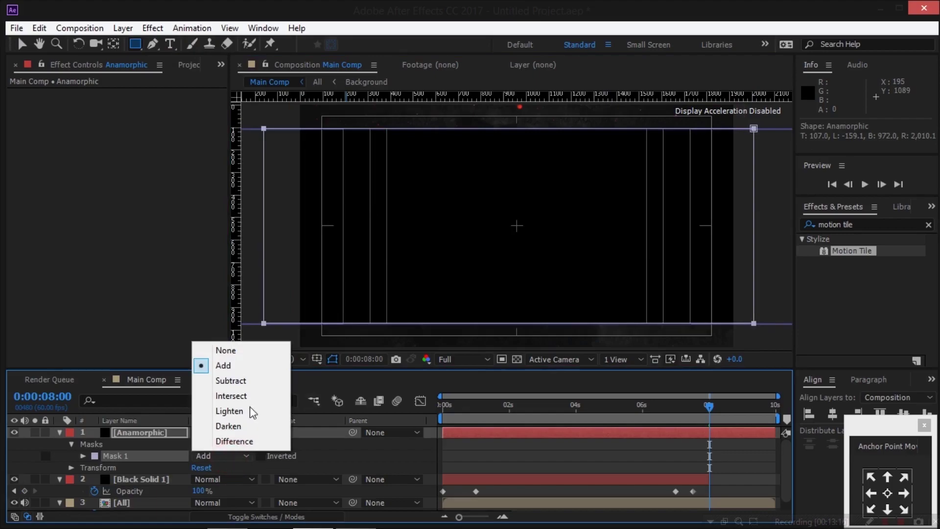
{"action": "left_click", "coordinate": [255, 384]}
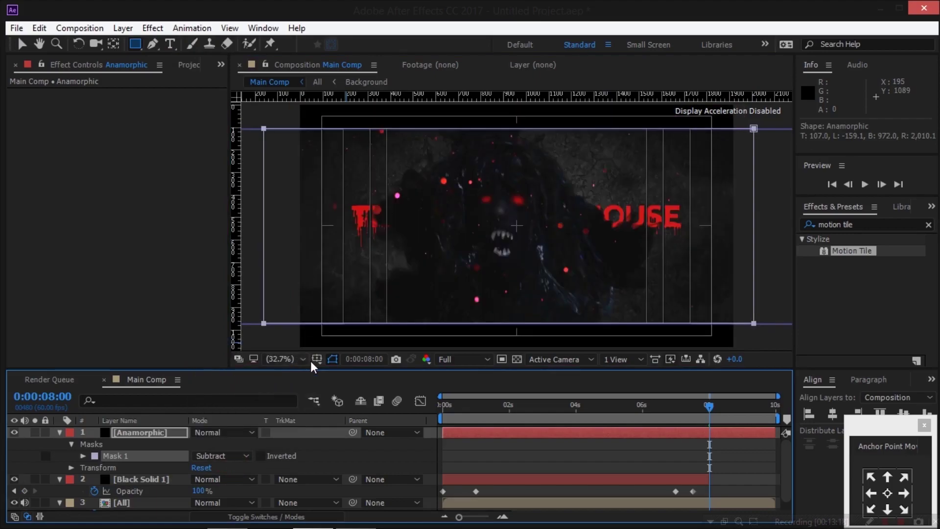
Step: Hide the Title/Action Safe margins, the guides and the rulers, and bring up the project's item list
{"action": "left_click", "coordinate": [317, 359]}
{"action": "left_click", "coordinate": [338, 372]}
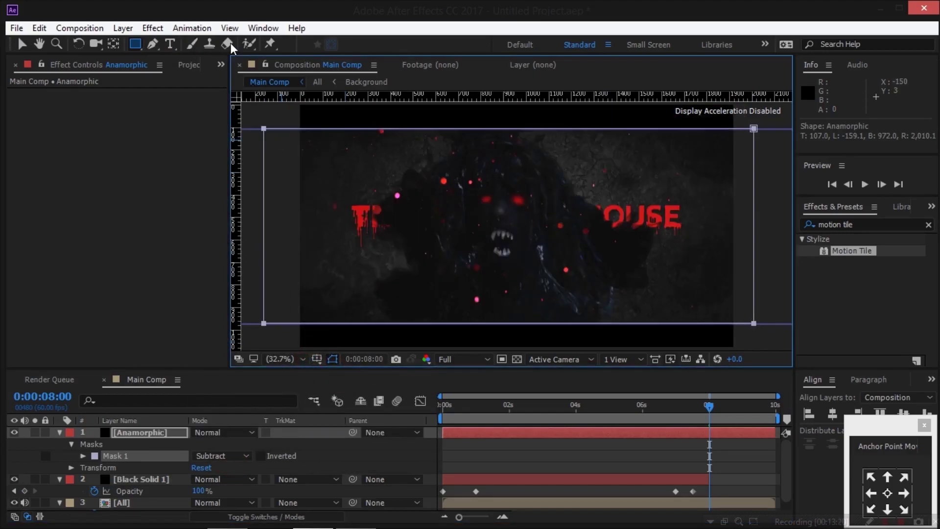
{"action": "left_click", "coordinate": [228, 28]}
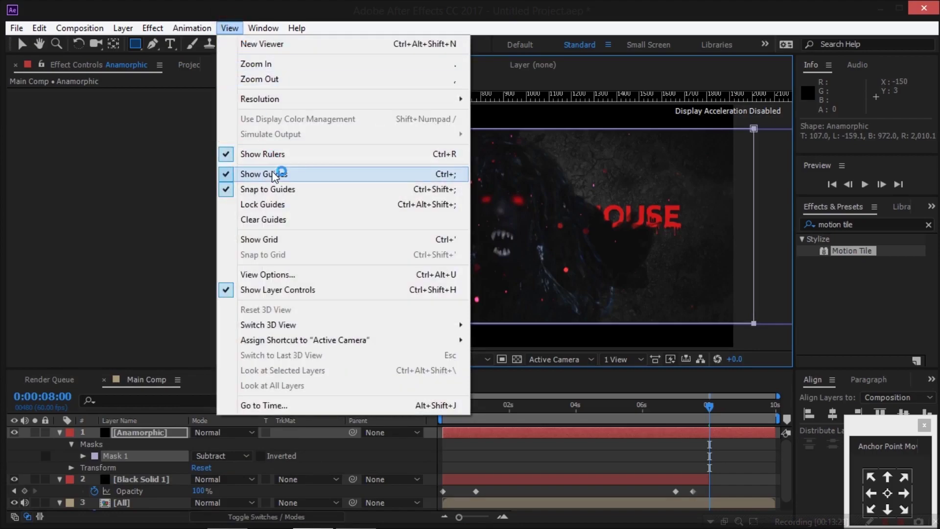
{"action": "left_click", "coordinate": [273, 175]}
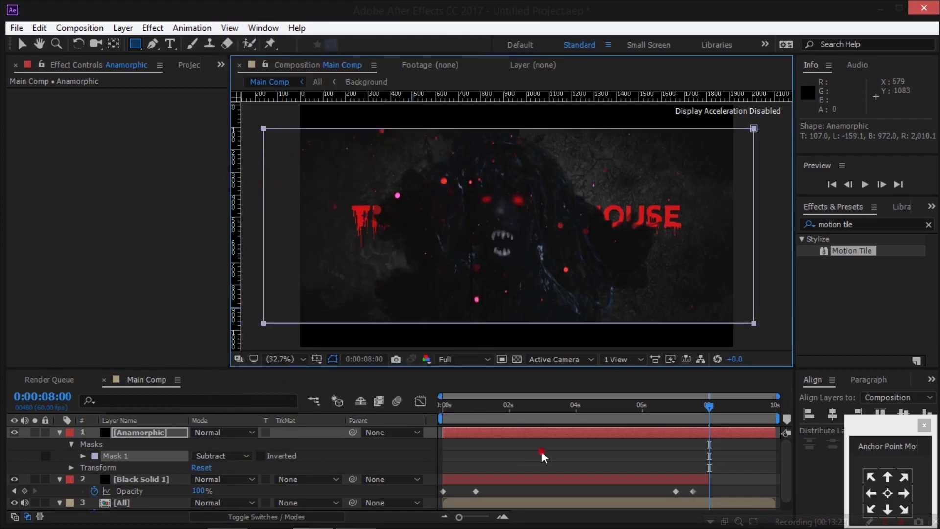
{"action": "key", "text": "ctrl+r"}
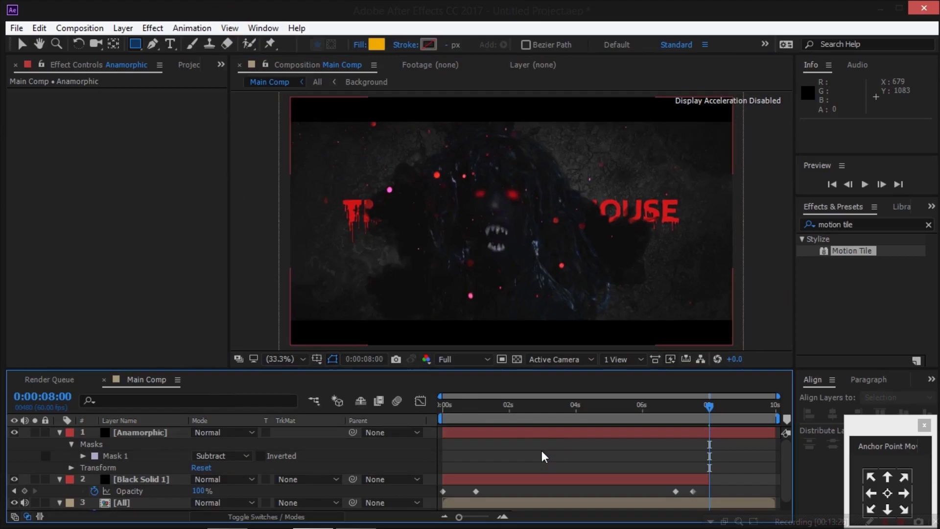
{"action": "left_click", "coordinate": [186, 65]}
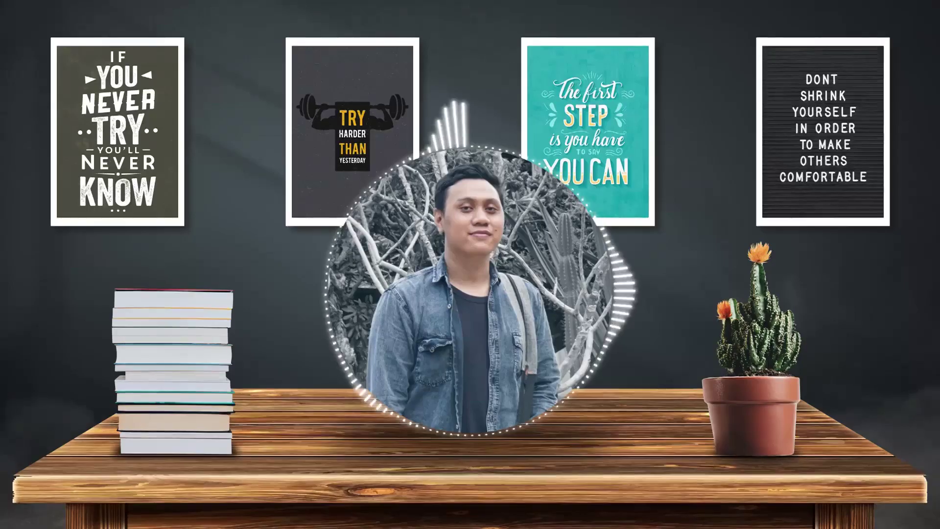